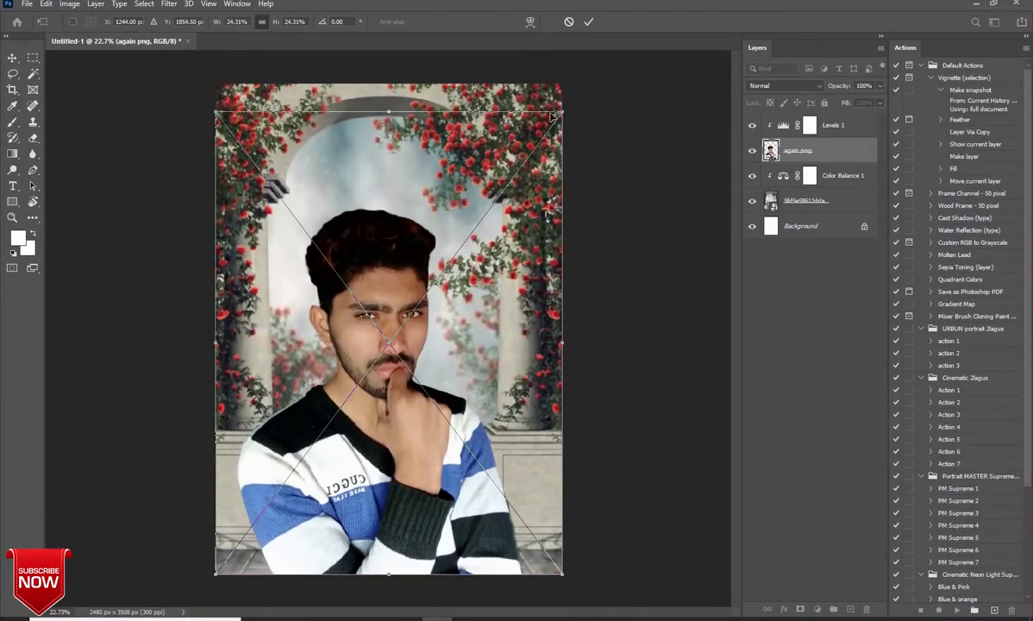
Scale the portrait to about 24.8% and align it with the canvas's lower edge, then commit the transform.
{"action": "left_click_drag", "start_coordinate": [569, 109], "coordinate": [576, 104]}
{"action": "left_click_drag", "start_coordinate": [423, 421], "coordinate": [431, 407]}
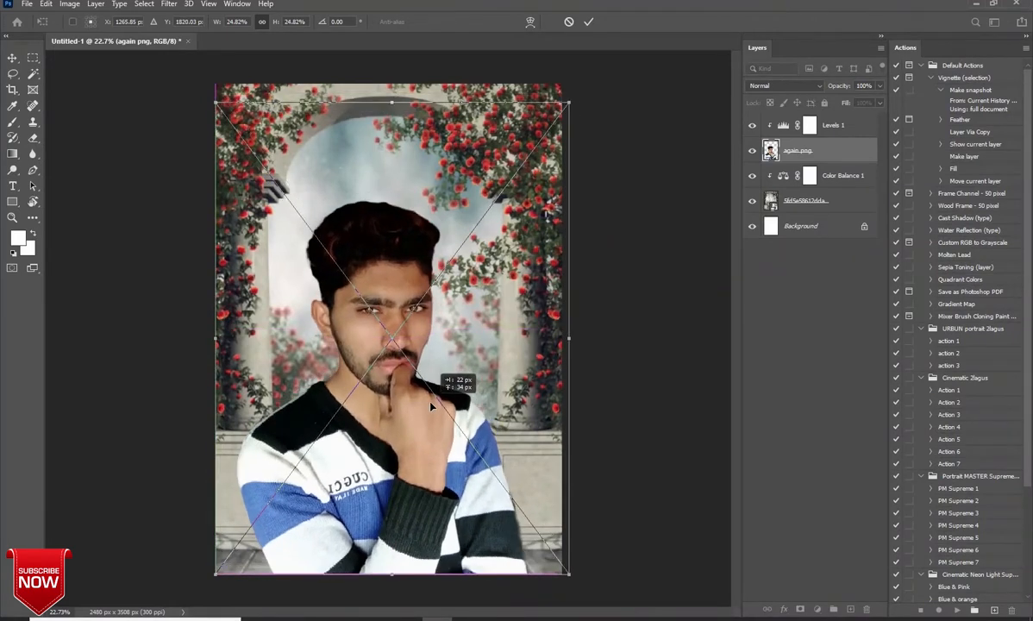
{"action": "left_click", "coordinate": [590, 21]}
{"action": "scroll", "coordinate": [397, 321], "scroll_direction": "up", "scroll_amount": 2}
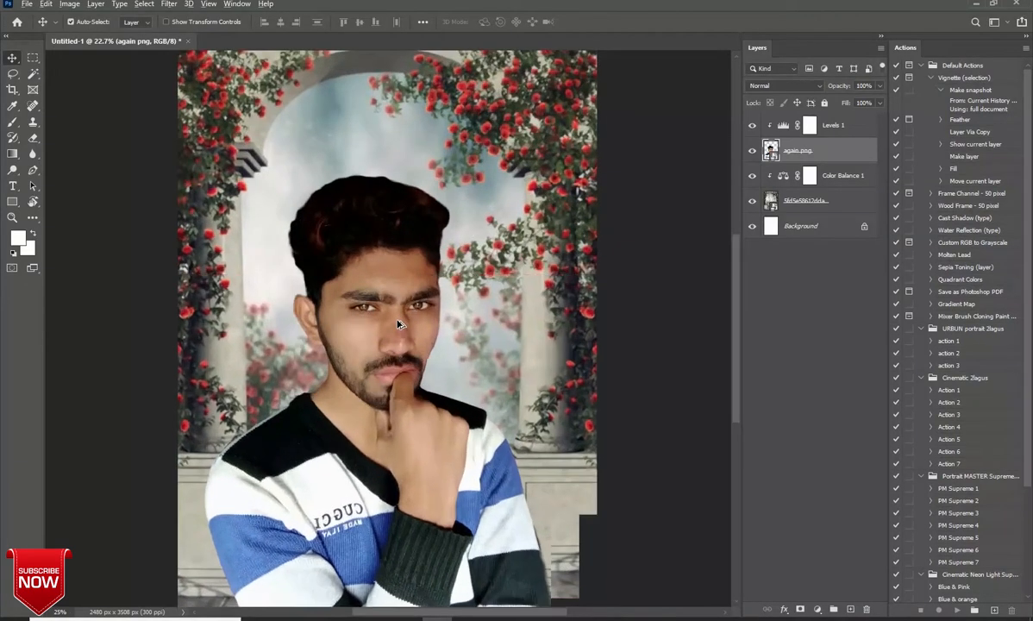
{"action": "scroll", "coordinate": [398, 320], "scroll_direction": "down", "scroll_amount": 1}
{"action": "scroll", "coordinate": [399, 320], "scroll_direction": "down", "scroll_amount": 1}
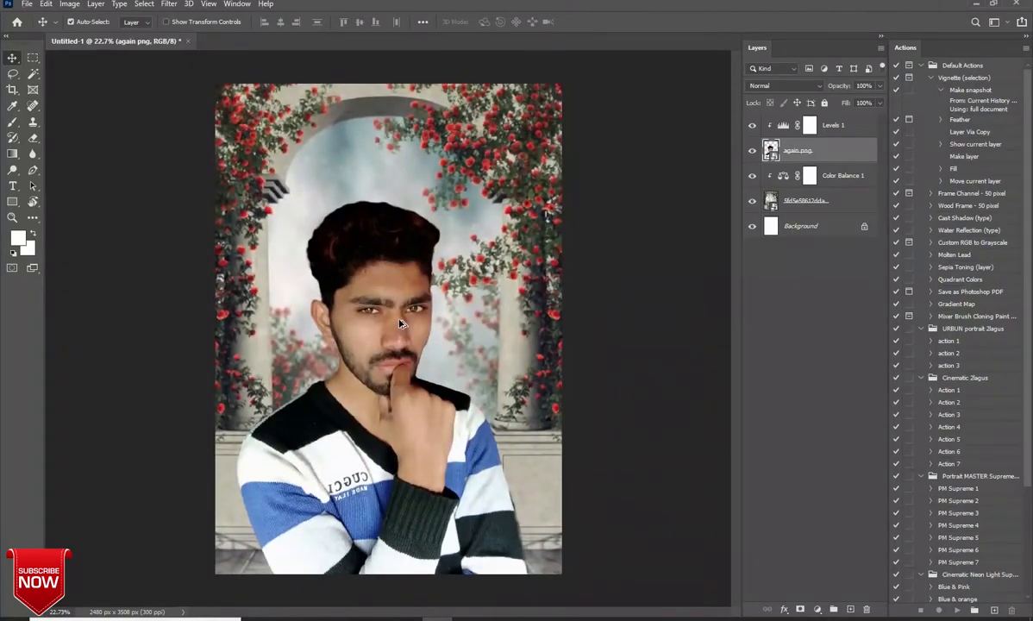
Place the picsart-127gf hair image from the new order logo folder into the composition above the portrait.
{"action": "left_click", "coordinate": [347, 618]}
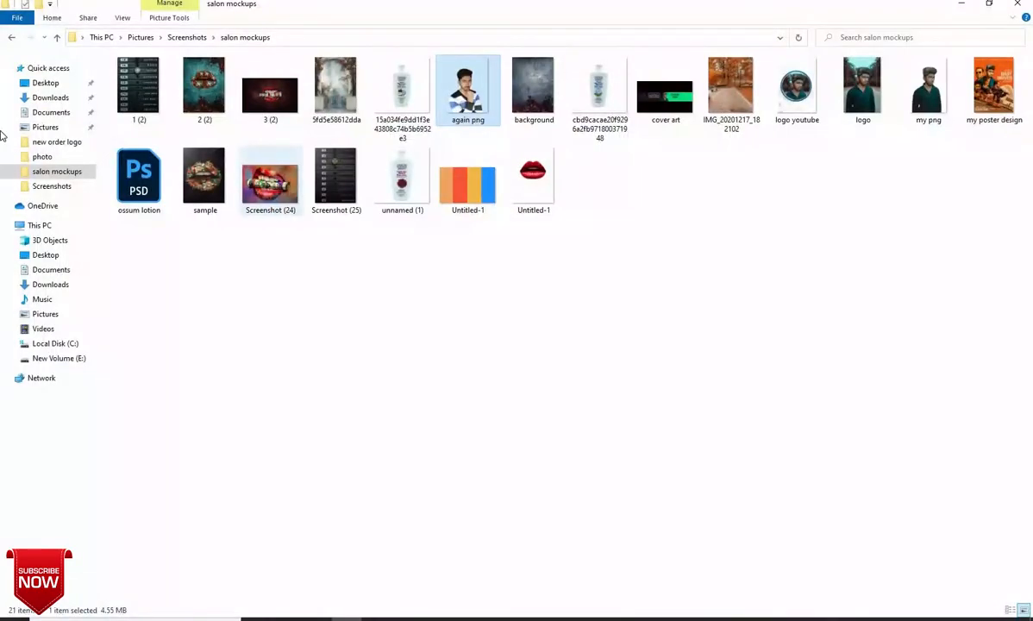
{"action": "left_click", "coordinate": [46, 101]}
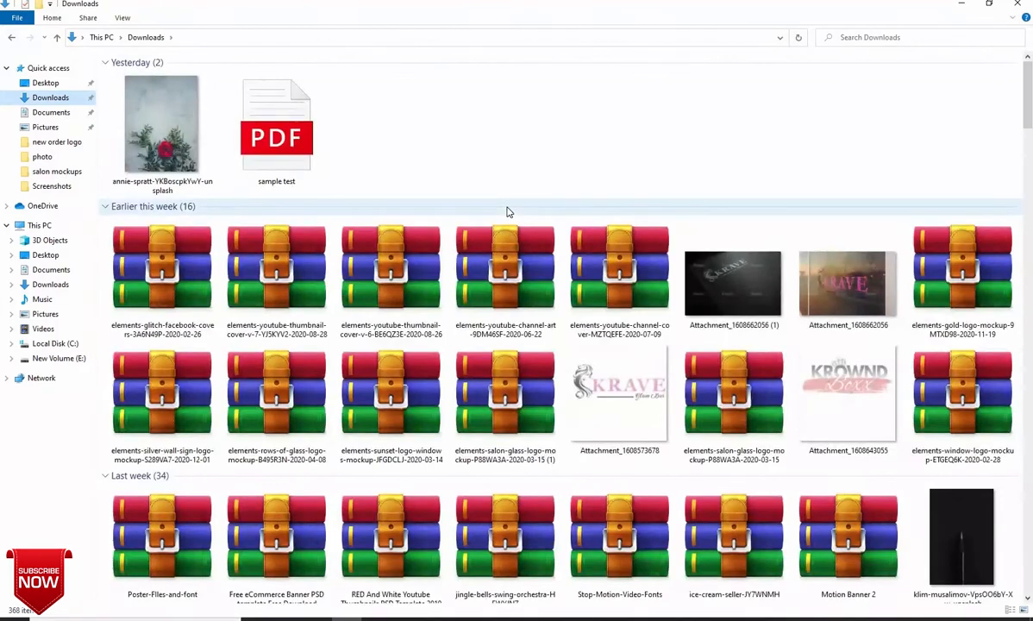
{"action": "scroll", "coordinate": [507, 210], "scroll_direction": "down", "scroll_amount": 7}
{"action": "scroll", "coordinate": [508, 211], "scroll_direction": "down", "scroll_amount": 10}
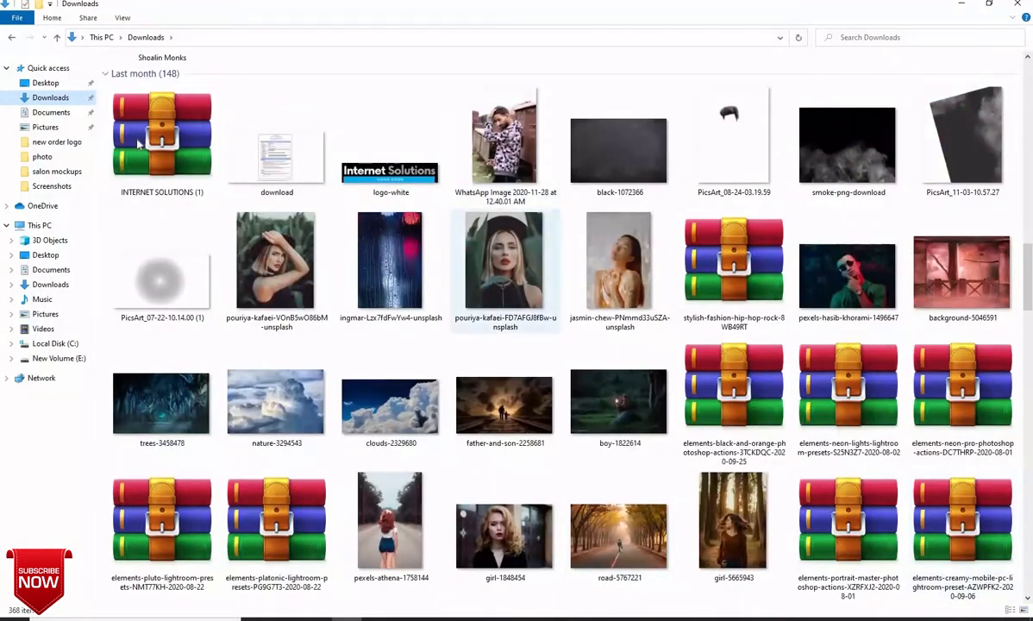
{"action": "left_click", "coordinate": [57, 141]}
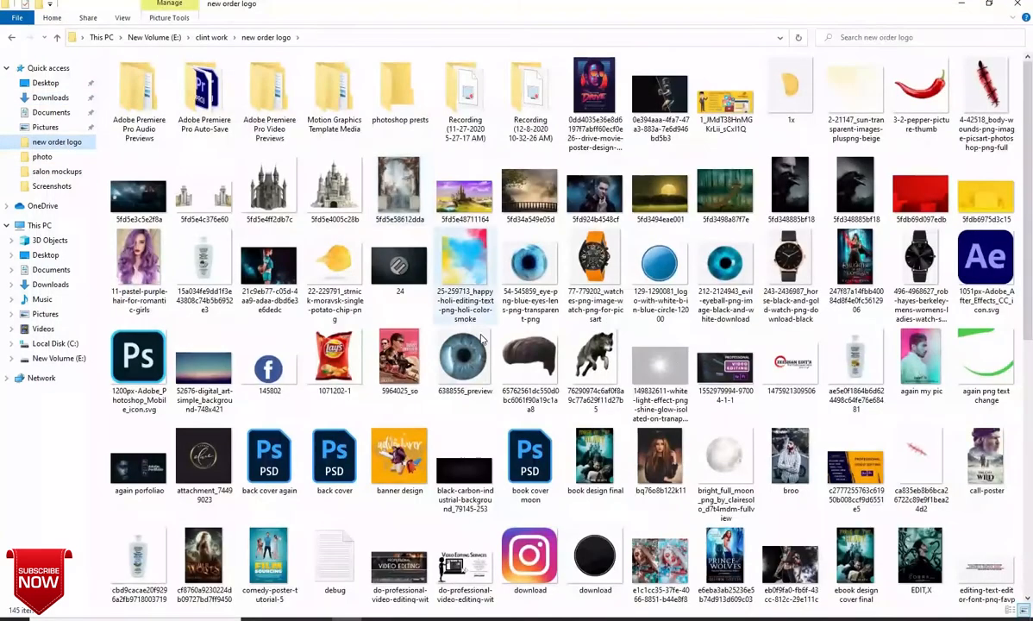
{"action": "scroll", "coordinate": [459, 321], "scroll_direction": "down", "scroll_amount": 3}
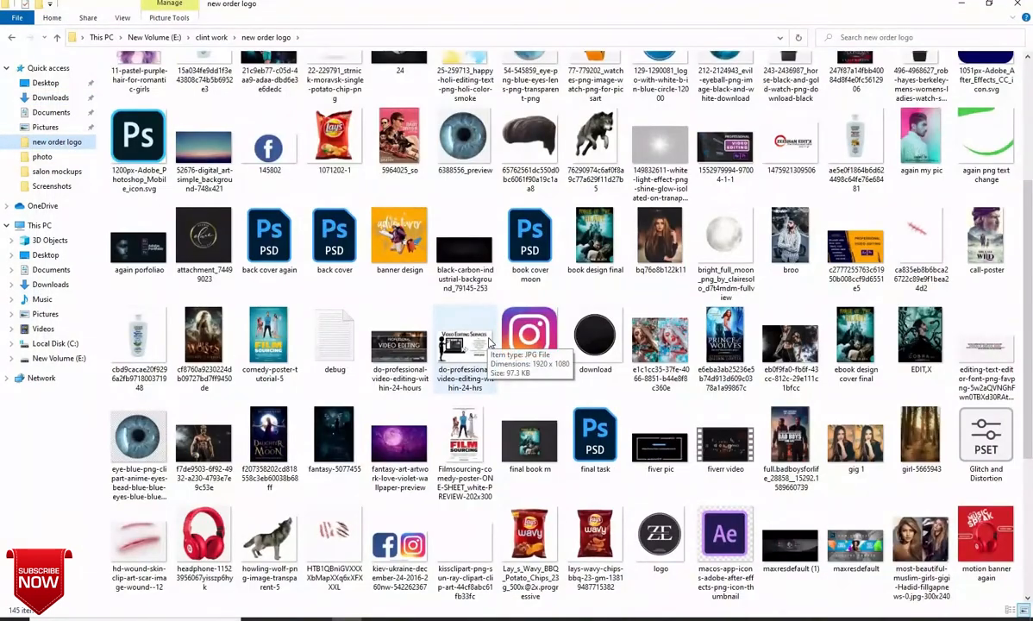
{"action": "scroll", "coordinate": [497, 327], "scroll_direction": "down", "scroll_amount": 5}
{"action": "left_click_drag", "start_coordinate": [465, 366], "coordinate": [397, 333]}
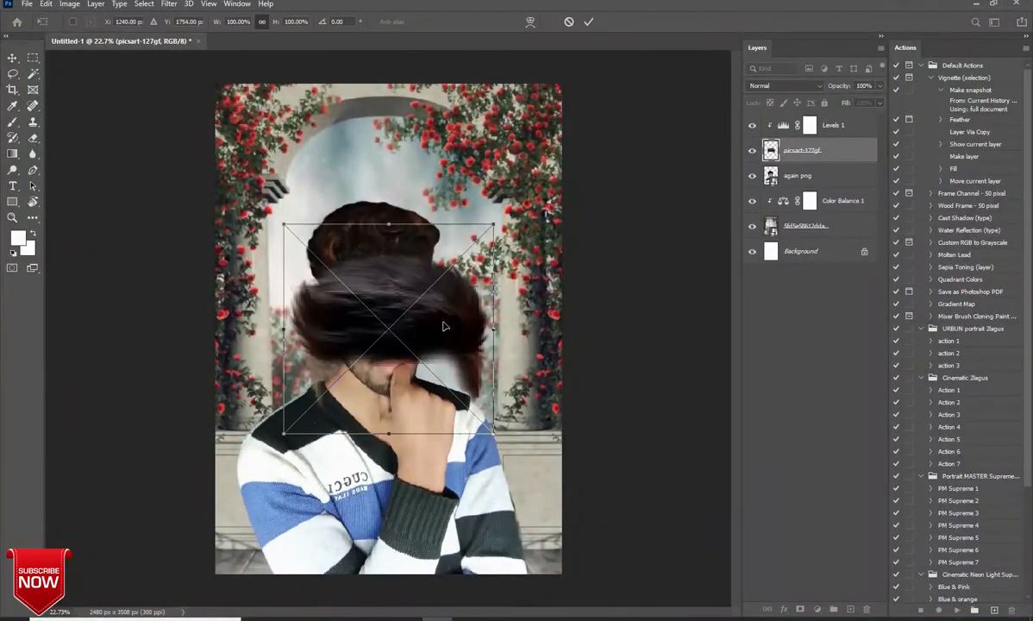
Fit the hair image onto the man's head, rotated about -4.9° and scaled to about 70%.
{"action": "left_click_drag", "start_coordinate": [435, 290], "coordinate": [434, 286]}
{"action": "left_click_drag", "start_coordinate": [496, 367], "coordinate": [501, 355]}
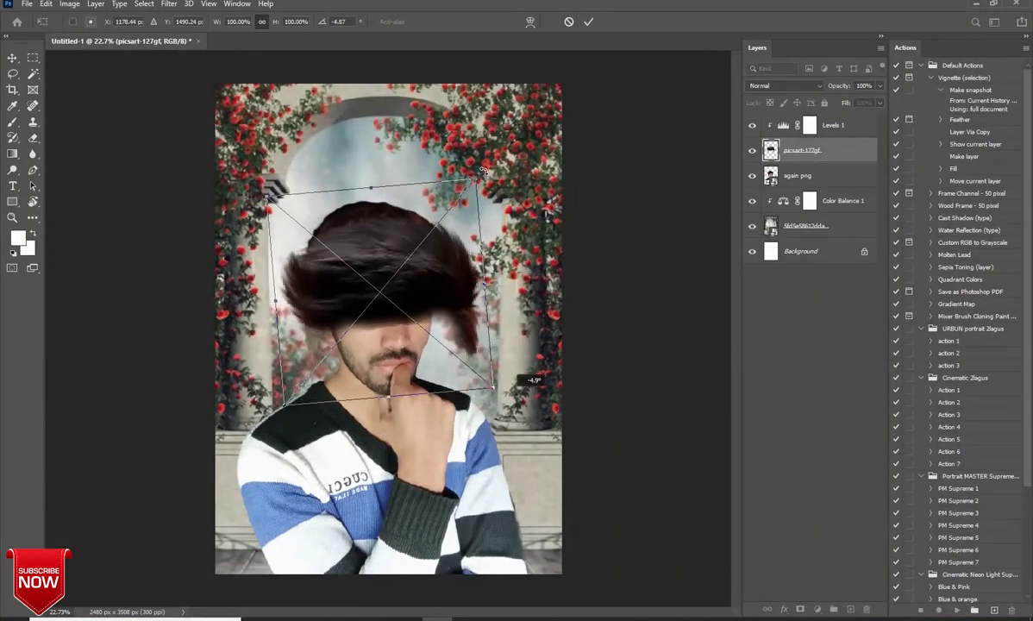
{"action": "left_click_drag", "start_coordinate": [475, 181], "coordinate": [412, 183]}
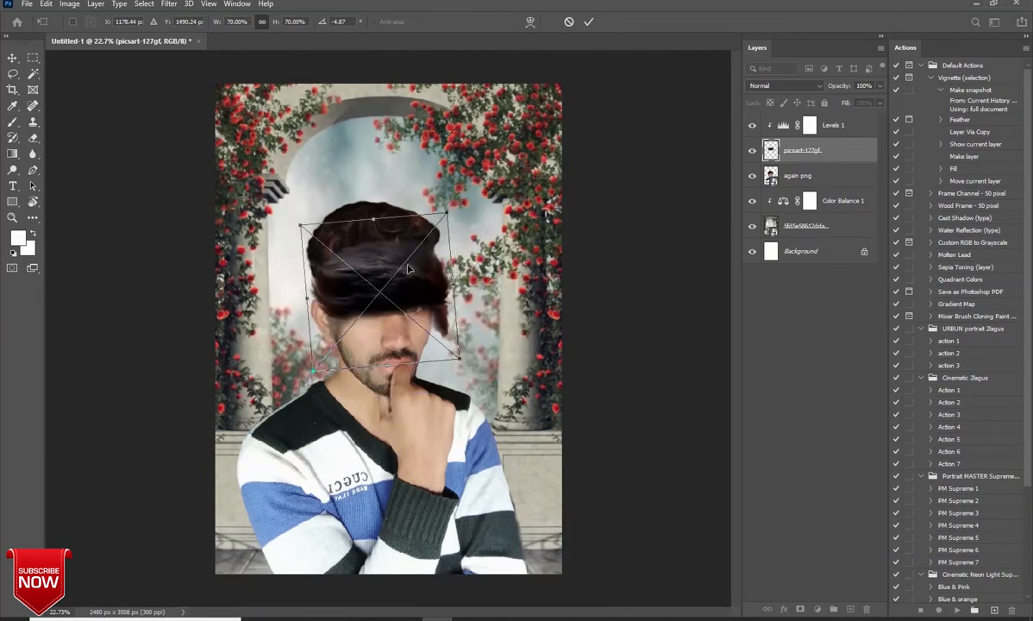
{"action": "mouse_move", "coordinate": [409, 269]}
{"action": "left_mouse_down"}
{"action": "mouse_move", "coordinate": [397, 212]}
{"action": "mouse_move", "coordinate": [401, 257]}
{"action": "left_mouse_up"}
{"action": "left_click", "coordinate": [588, 22]}
Transform the hair layer again, enlarging it slightly to fit the width of the head.
{"action": "scroll", "coordinate": [388, 234], "scroll_direction": "up", "scroll_amount": 6}
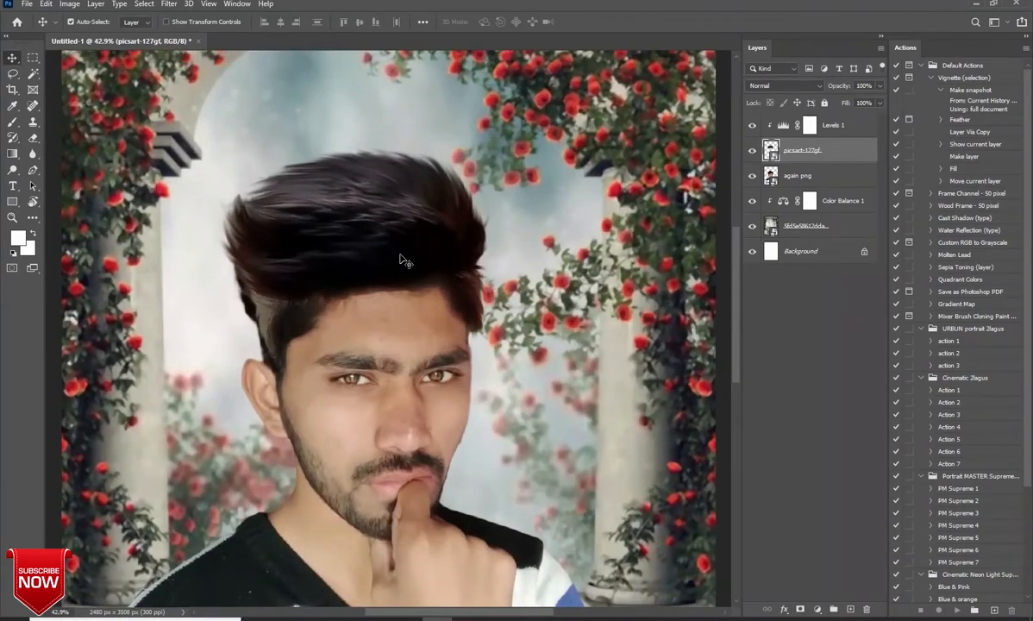
{"action": "scroll", "coordinate": [403, 258], "scroll_direction": "up", "scroll_amount": 1}
{"action": "key", "text": "ctrl+t"}
{"action": "left_click_drag", "start_coordinate": [498, 245], "coordinate": [508, 244]}
{"action": "left_click", "coordinate": [588, 22]}
Erase the leftover haze of the hair layer beside the temple above the visible ear, using a size 100 eraser.
{"action": "scroll", "coordinate": [252, 284], "scroll_direction": "up", "scroll_amount": 5}
{"action": "key", "text": "e"}
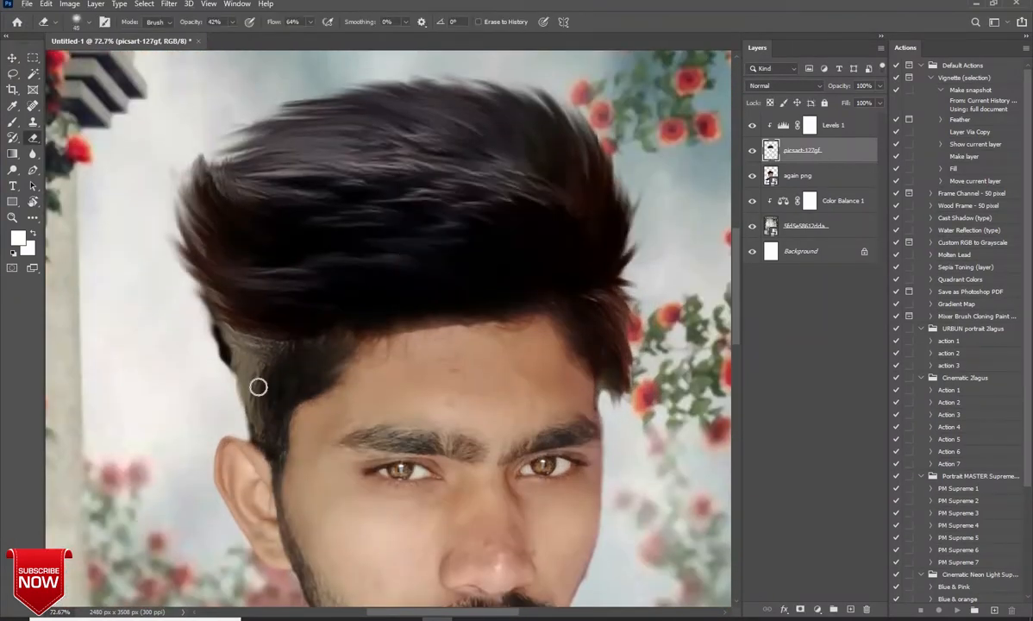
{"action": "key", "text": "bracketright"}
{"action": "key", "text": "bracketright"}
{"action": "key", "text": "bracketright"}
{"action": "key", "text": "bracketright"}
{"action": "key", "text": "bracketright"}
{"action": "key", "text": "bracketright"}
{"action": "mouse_move", "coordinate": [251, 384]}
{"action": "left_mouse_down"}
{"action": "mouse_move", "coordinate": [216, 337]}
{"action": "mouse_move", "coordinate": [231, 362]}
{"action": "left_mouse_up"}
Erase the stray hair edges on the side of the head opposite the ear, reducing the eraser to size 70.
{"action": "left_click_drag", "start_coordinate": [464, 421], "coordinate": [282, 450]}
{"action": "left_click_drag", "start_coordinate": [431, 315], "coordinate": [456, 379]}
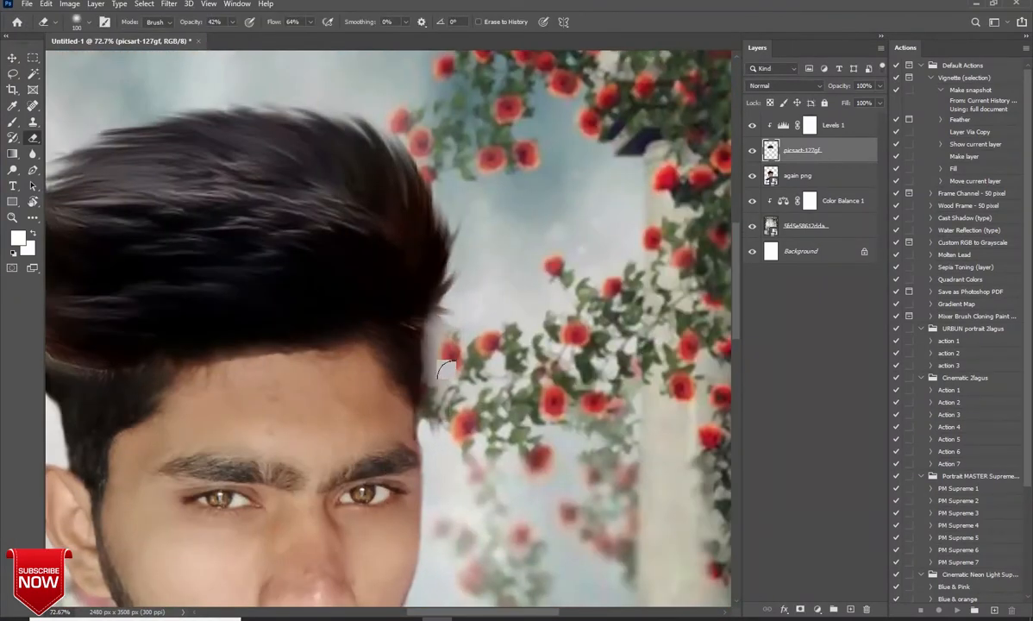
{"action": "scroll", "coordinate": [456, 379], "scroll_direction": "up", "scroll_amount": 1}
{"action": "left_click_drag", "start_coordinate": [438, 317], "coordinate": [436, 399]}
{"action": "key", "text": "bracketleft"}
{"action": "key", "text": "bracketleft"}
{"action": "key", "text": "bracketleft"}
{"action": "left_click_drag", "start_coordinate": [449, 288], "coordinate": [435, 302]}
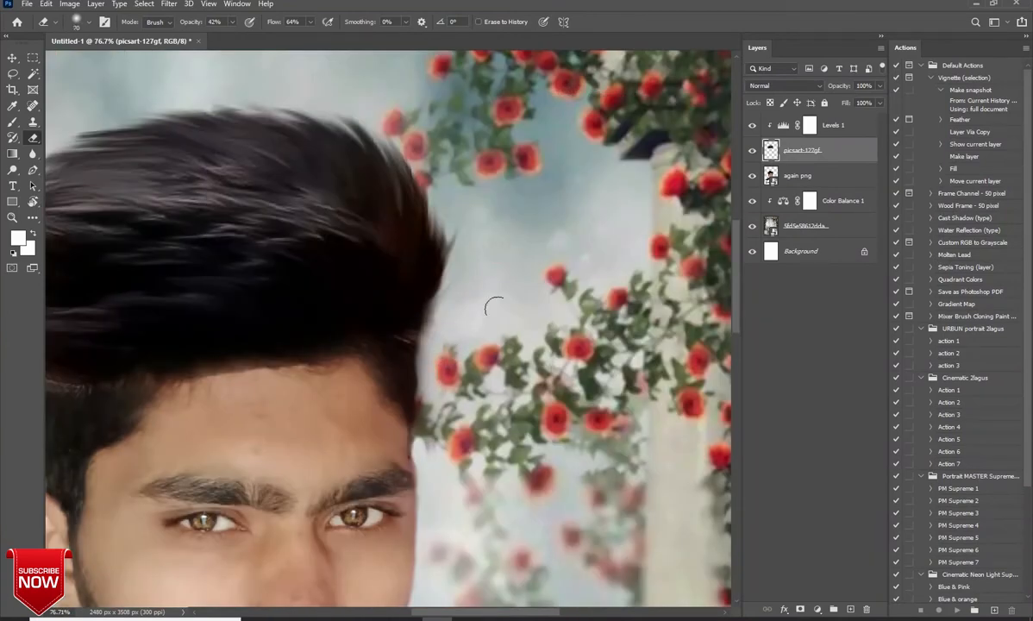
Move the hair layer slightly down so it sits closer to the forehead.
{"action": "scroll", "coordinate": [494, 306], "scroll_direction": "down", "scroll_amount": 4}
{"action": "scroll", "coordinate": [397, 259], "scroll_direction": "up", "scroll_amount": 6}
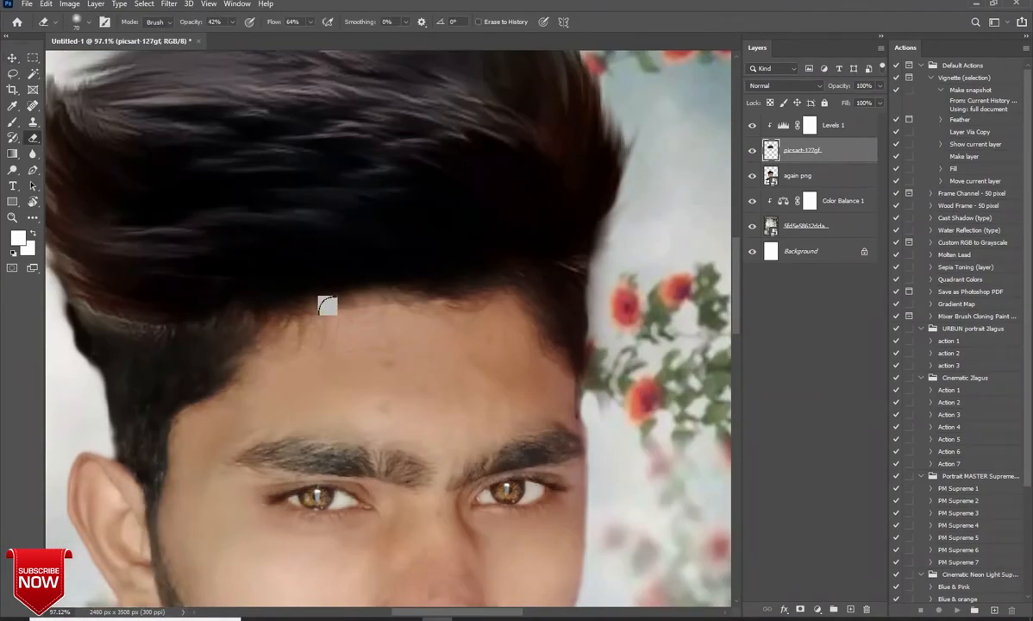
{"action": "scroll", "coordinate": [327, 305], "scroll_direction": "down", "scroll_amount": 6}
{"action": "scroll", "coordinate": [281, 184], "scroll_direction": "up", "scroll_amount": 4}
{"action": "scroll", "coordinate": [258, 194], "scroll_direction": "down", "scroll_amount": 5}
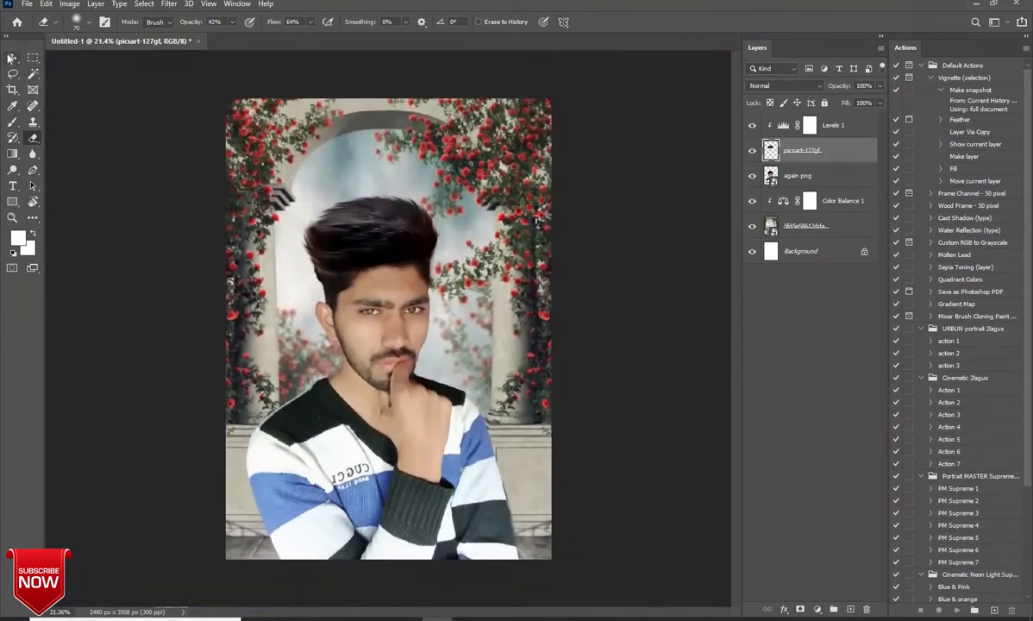
{"action": "left_click", "coordinate": [11, 58]}
{"action": "scroll", "coordinate": [374, 264], "scroll_direction": "up", "scroll_amount": 4}
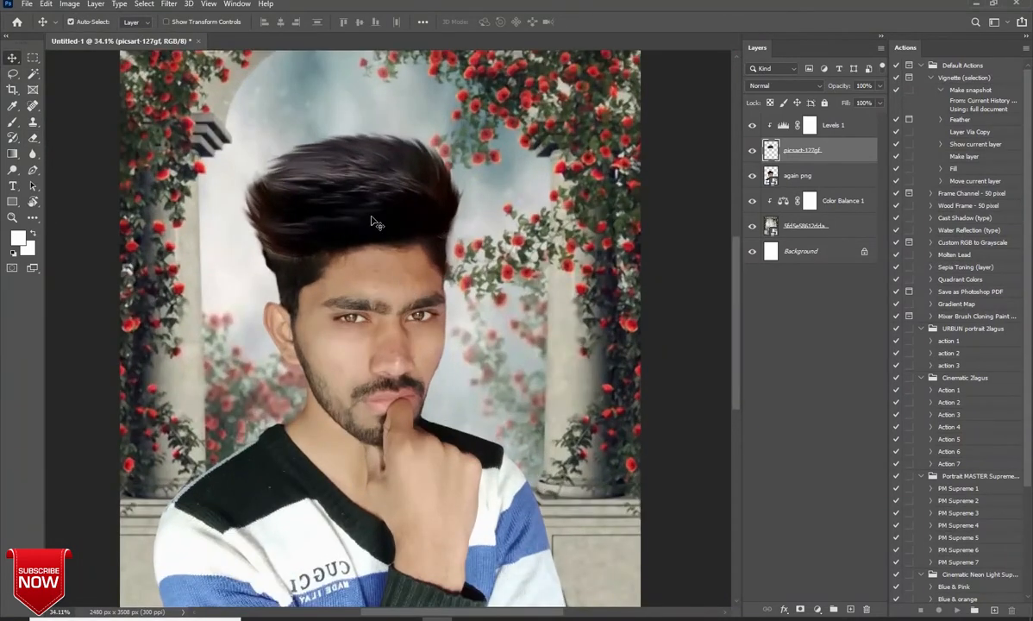
{"action": "left_click_drag", "start_coordinate": [372, 217], "coordinate": [373, 223]}
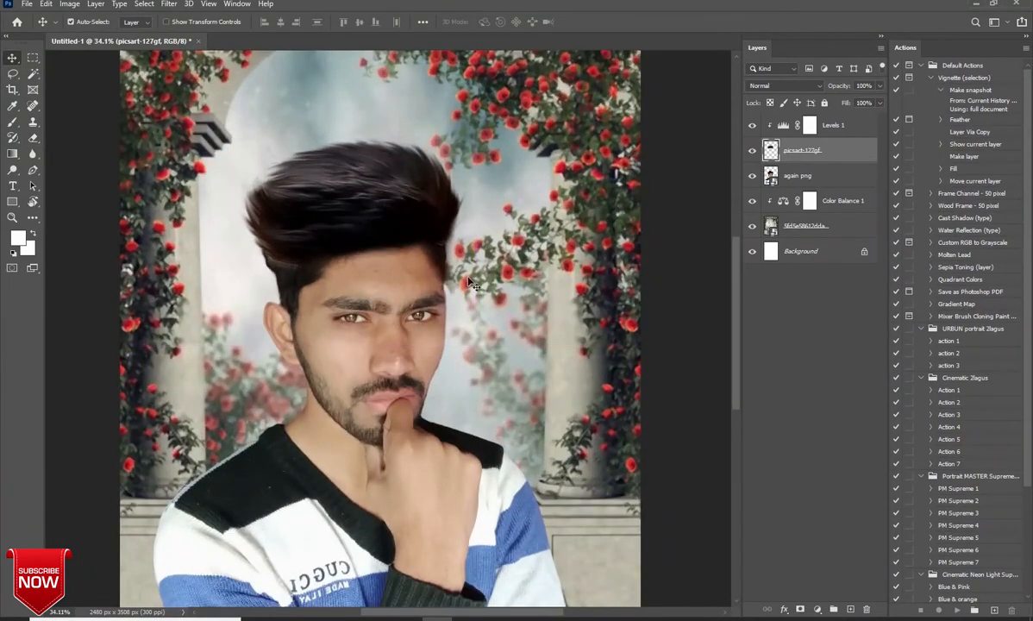
Deselect the layers and examine how the new hair blends with the portrait at several magnifications.
{"action": "scroll", "coordinate": [505, 250], "scroll_direction": "down", "scroll_amount": 2}
{"action": "scroll", "coordinate": [507, 254], "scroll_direction": "down", "scroll_amount": 1}
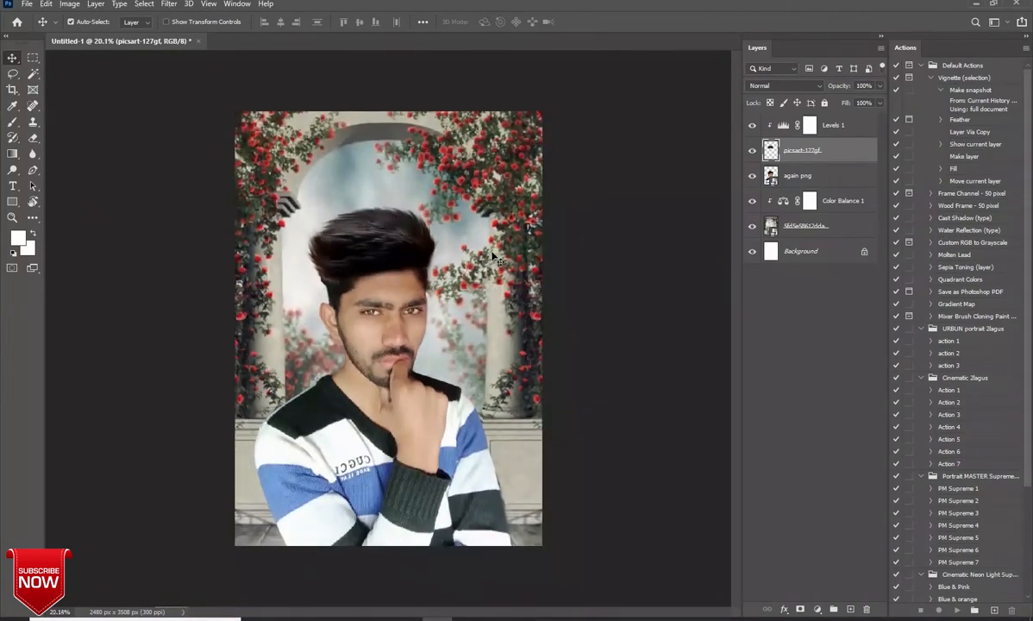
{"action": "scroll", "coordinate": [509, 259], "scroll_direction": "up", "scroll_amount": 1}
{"action": "left_click", "coordinate": [571, 258]}
{"action": "scroll", "coordinate": [308, 246], "scroll_direction": "down", "scroll_amount": 2}
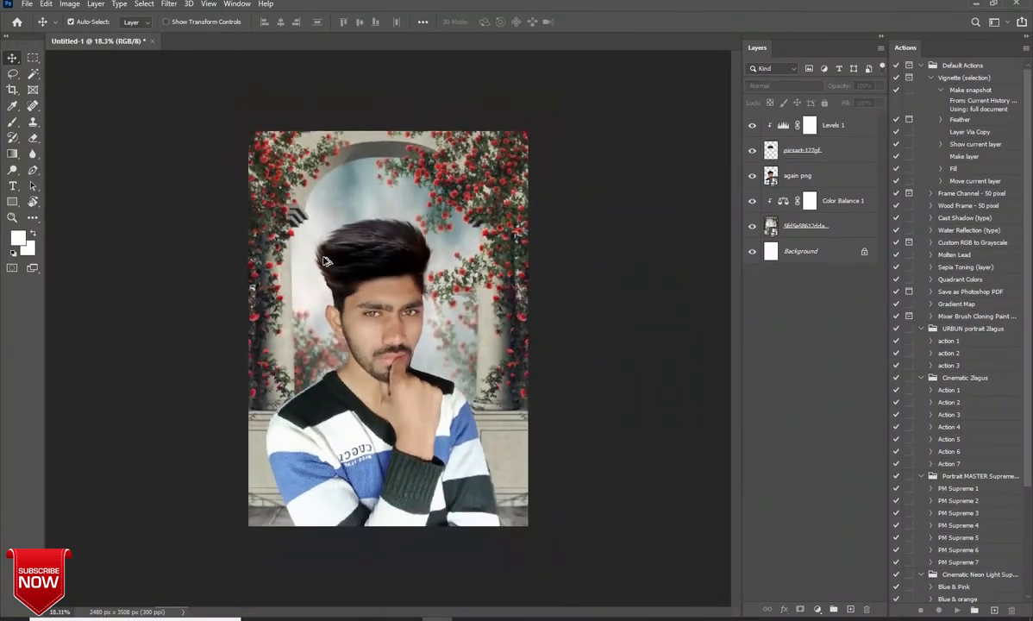
{"action": "scroll", "coordinate": [323, 258], "scroll_direction": "up", "scroll_amount": 3}
{"action": "scroll", "coordinate": [347, 261], "scroll_direction": "up", "scroll_amount": 2}
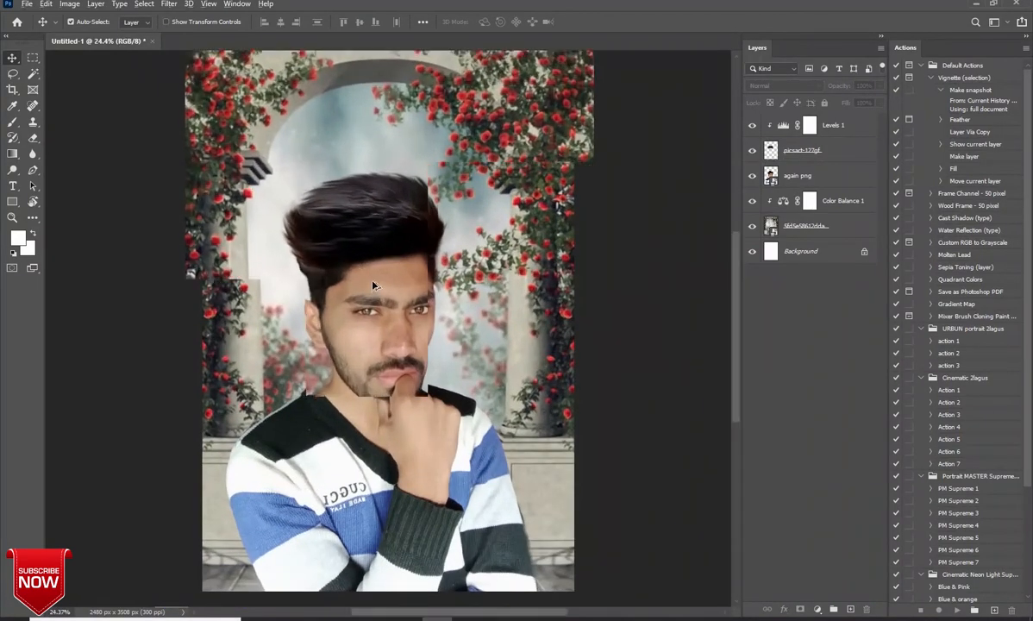
{"action": "scroll", "coordinate": [348, 262], "scroll_direction": "down", "scroll_amount": 2}
Select the again png portrait layer and activate the Mixer Brush Tool for retouching the face.
{"action": "left_click", "coordinate": [366, 328]}
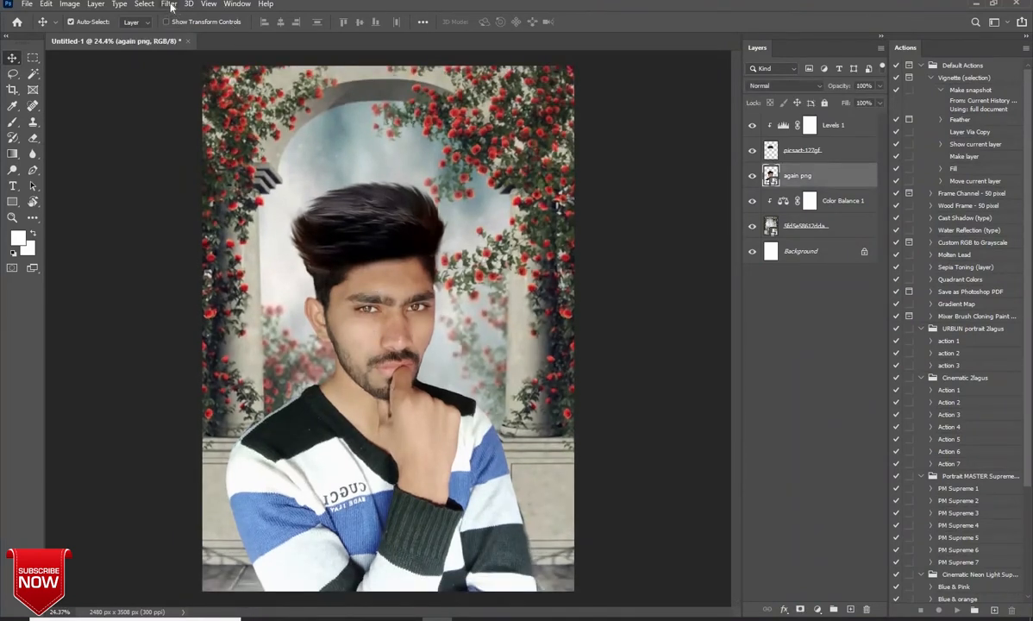
{"action": "scroll", "coordinate": [330, 305], "scroll_direction": "up", "scroll_amount": 3}
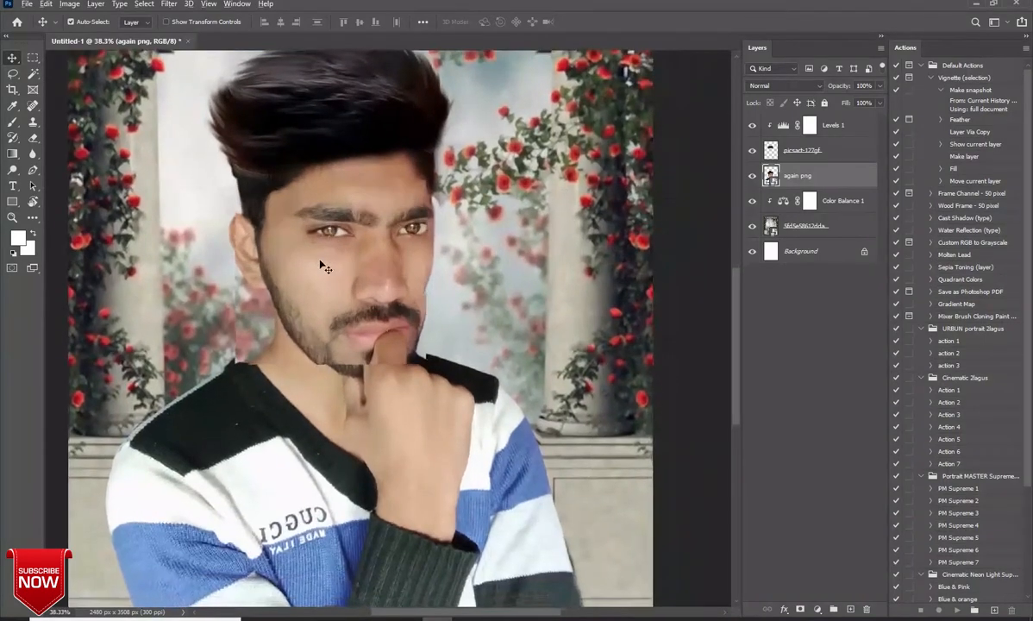
{"action": "scroll", "coordinate": [320, 264], "scroll_direction": "up", "scroll_amount": 2}
{"action": "right_click", "coordinate": [12, 122]}
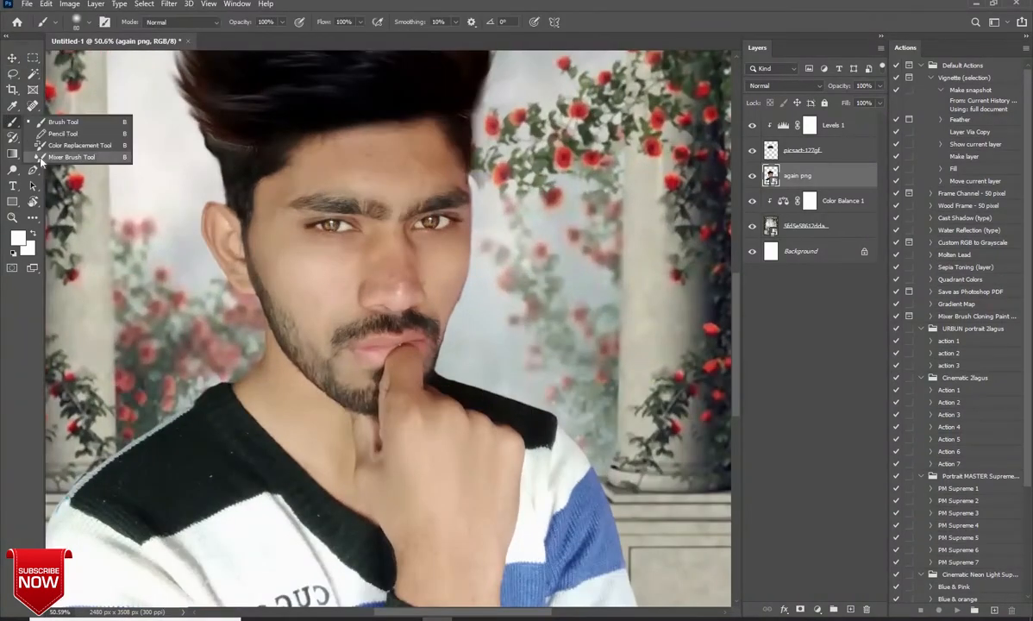
{"action": "left_click", "coordinate": [42, 157]}
{"action": "left_click", "coordinate": [477, 247]}
{"action": "left_click", "coordinate": [492, 241]}
{"action": "scroll", "coordinate": [304, 175], "scroll_direction": "up", "scroll_amount": 2}
{"action": "scroll", "coordinate": [286, 166], "scroll_direction": "up", "scroll_amount": 3}
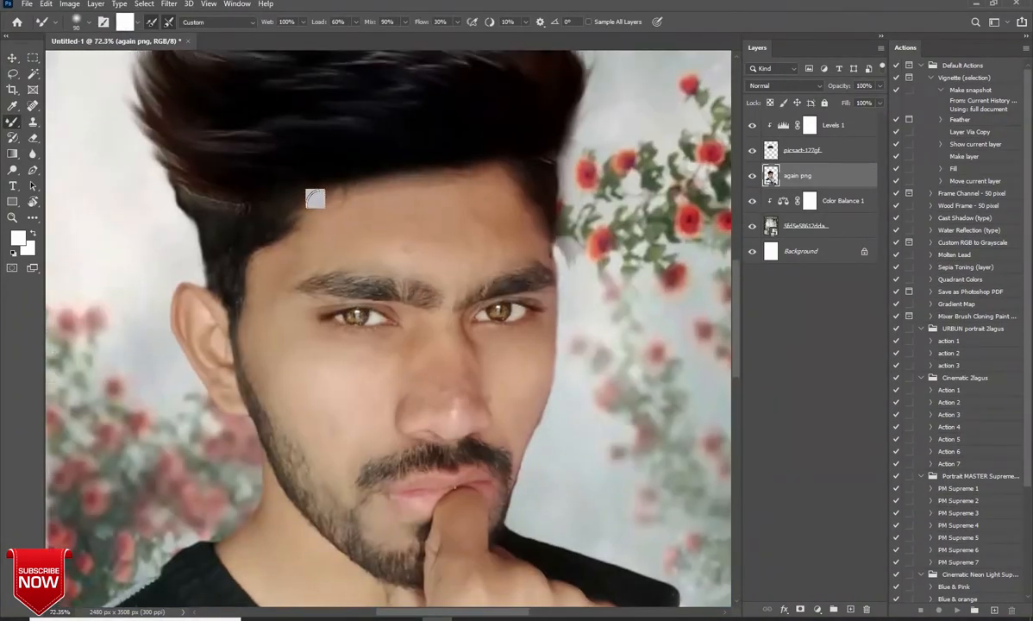
Smooth the skin on the cheeks, nose and forehead with Mixer Brush strokes, adjusting the brush size between 70 and 125.
{"action": "left_click_drag", "start_coordinate": [272, 351], "coordinate": [255, 279]}
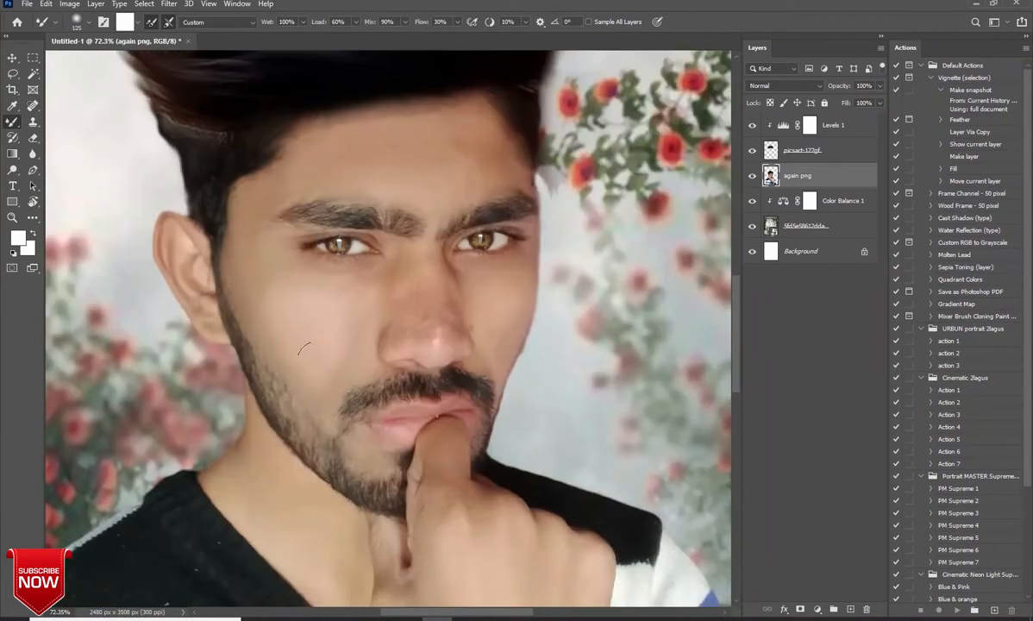
{"action": "left_click_drag", "start_coordinate": [418, 231], "coordinate": [414, 309]}
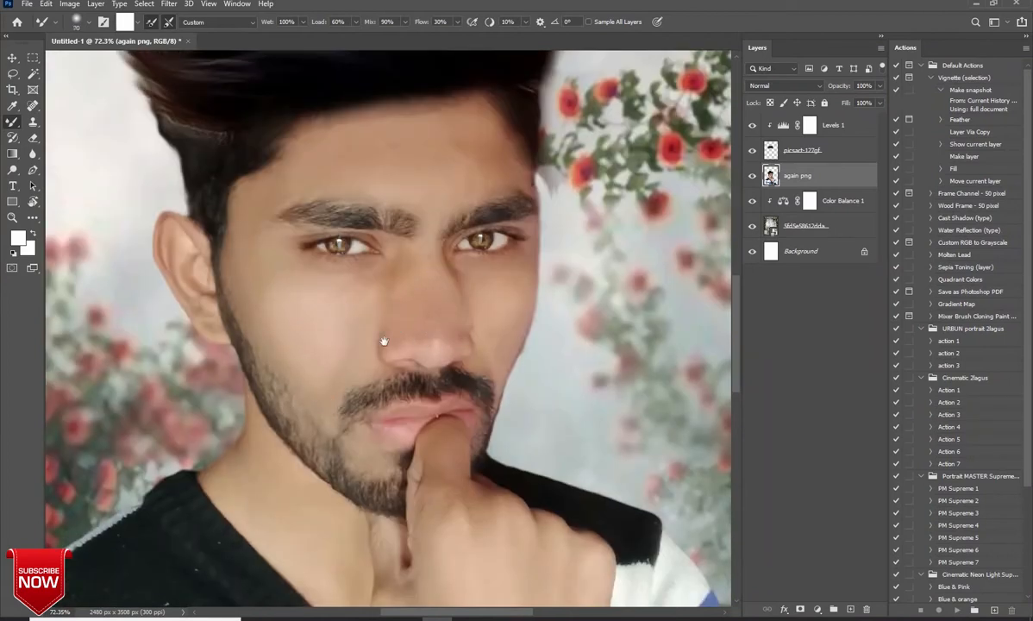
{"action": "scroll", "coordinate": [371, 327], "scroll_direction": "right", "scroll_amount": 3}
{"action": "key", "text": "["}
{"action": "key", "text": "["}
{"action": "left_click_drag", "start_coordinate": [237, 302], "coordinate": [255, 369]}
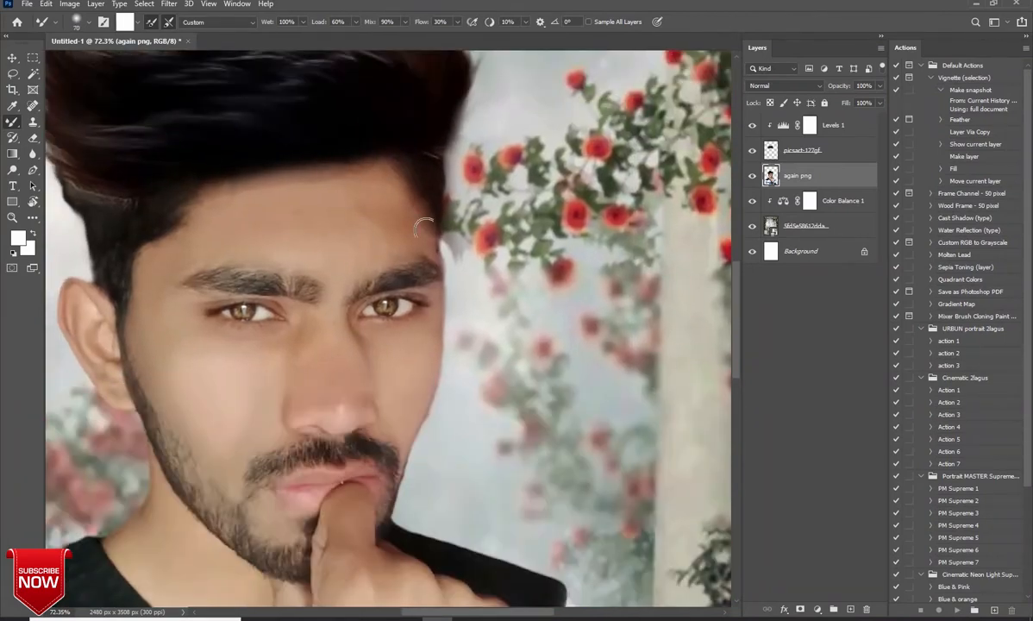
{"action": "key", "text": "]"}
{"action": "key", "text": "]"}
{"action": "key", "text": "alt+bracketright"}
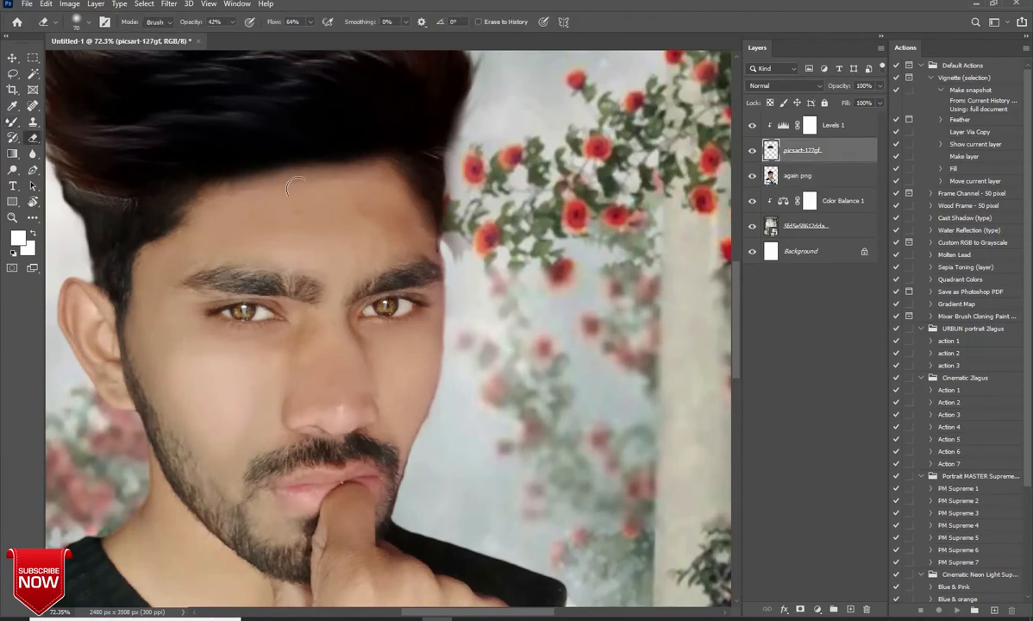
{"action": "key", "text": "alt+bracketleft"}
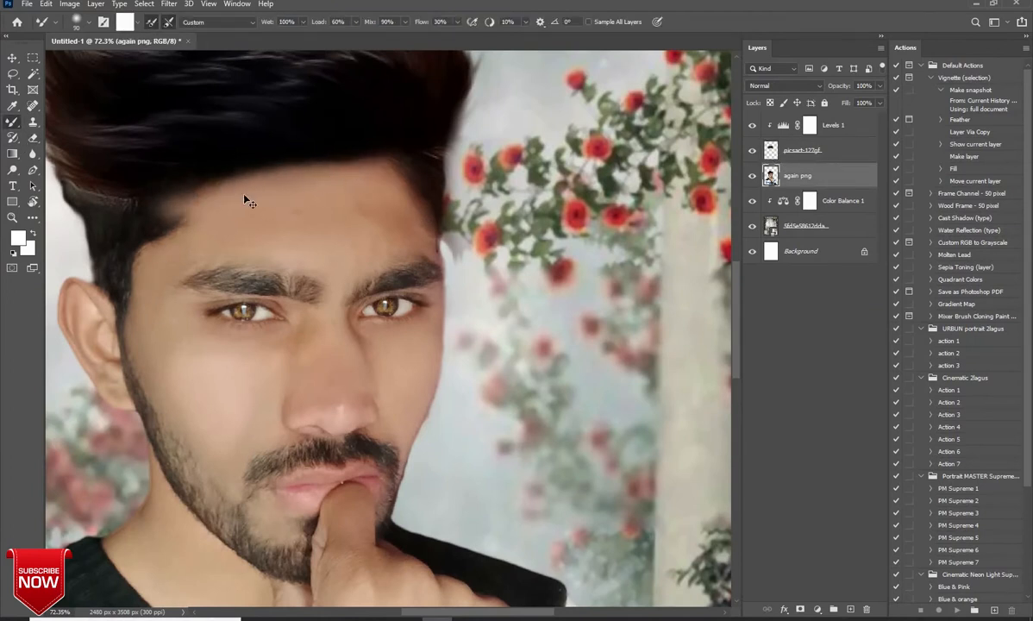
Smooth the skin on the hand and wrist with Mixer Brush strokes, using brush sizes 175 and 125.
{"action": "scroll", "coordinate": [295, 264], "scroll_direction": "down", "scroll_amount": 6}
{"action": "scroll", "coordinate": [295, 264], "scroll_direction": "down", "scroll_amount": 3}
{"action": "scroll", "coordinate": [468, 338], "scroll_direction": "up", "scroll_amount": 6}
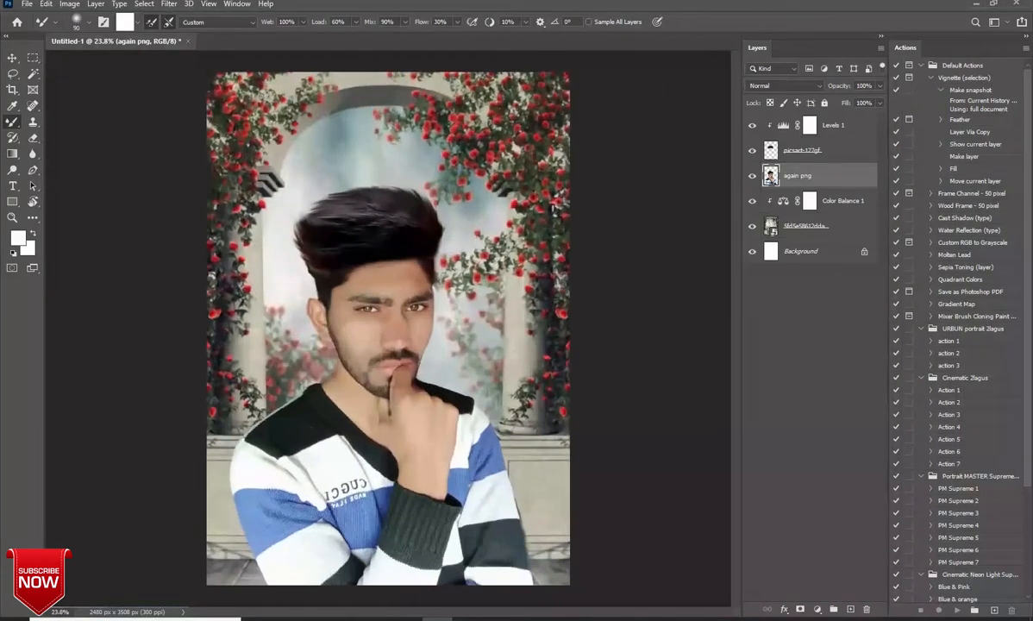
{"action": "key", "text": "bracketright"}
{"action": "key", "text": "bracketright"}
{"action": "key", "text": "bracketright"}
{"action": "key", "text": "bracketright"}
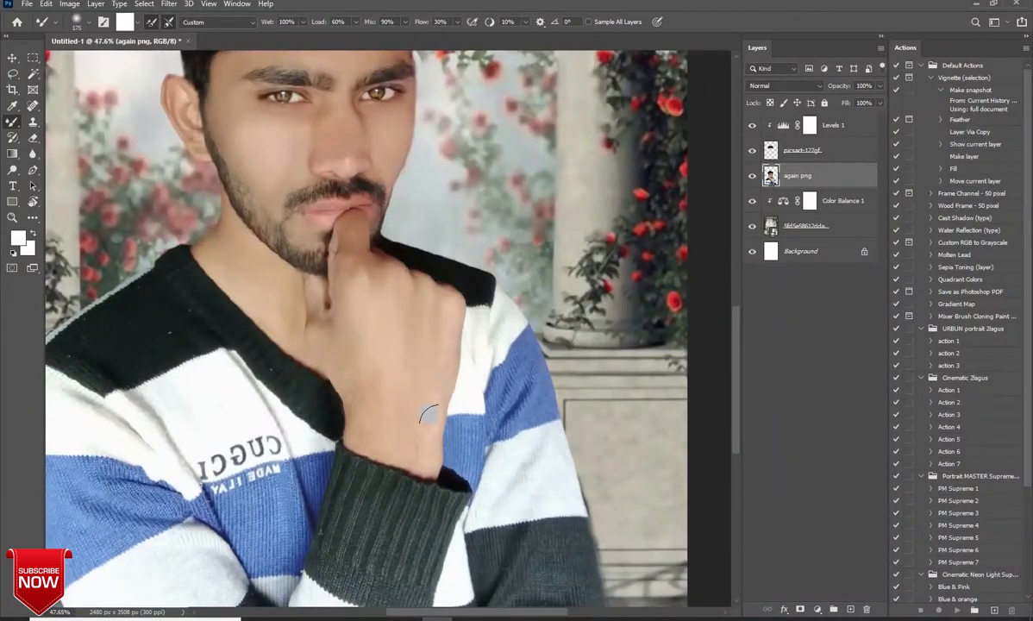
{"action": "key", "text": "bracketleft"}
{"action": "key", "text": "bracketleft"}
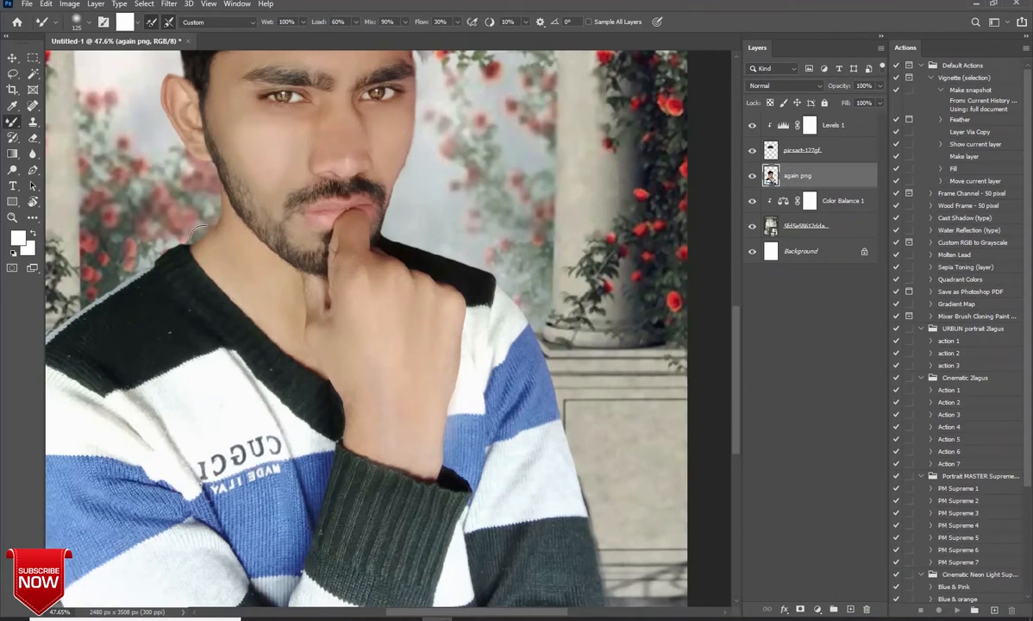
Smooth the fingers below the lips with a smaller Mixer Brush, and finish by switching to the Move Tool with the whole image in view.
{"action": "scroll", "coordinate": [365, 248], "scroll_direction": "up", "scroll_amount": 3}
{"action": "key", "text": "bracketleft"}
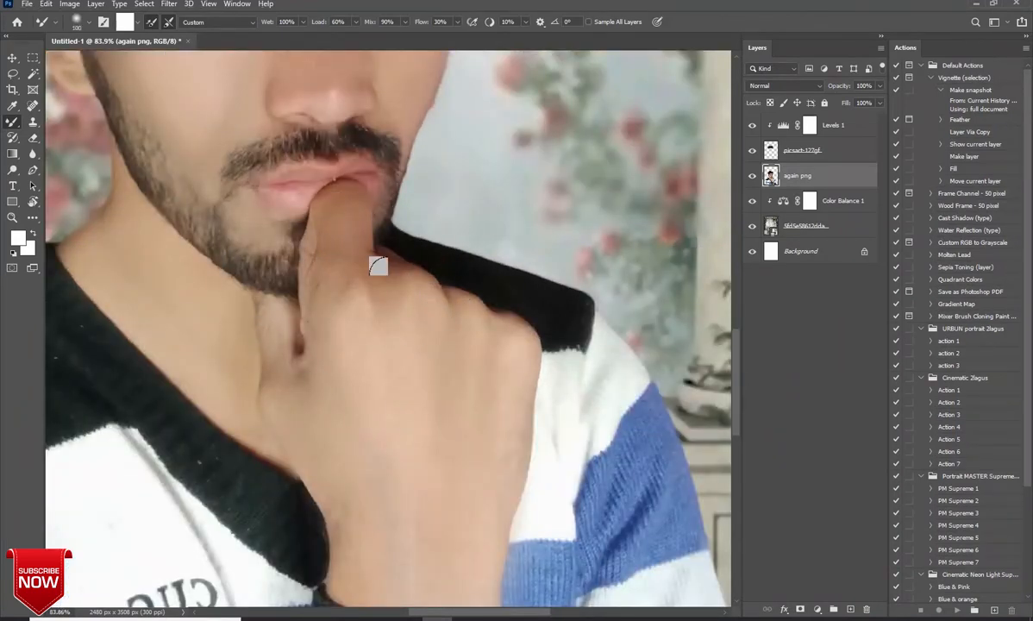
{"action": "scroll", "coordinate": [380, 270], "scroll_direction": "down", "scroll_amount": 3}
{"action": "key", "text": "ctrl+0"}
{"action": "key", "text": "v"}
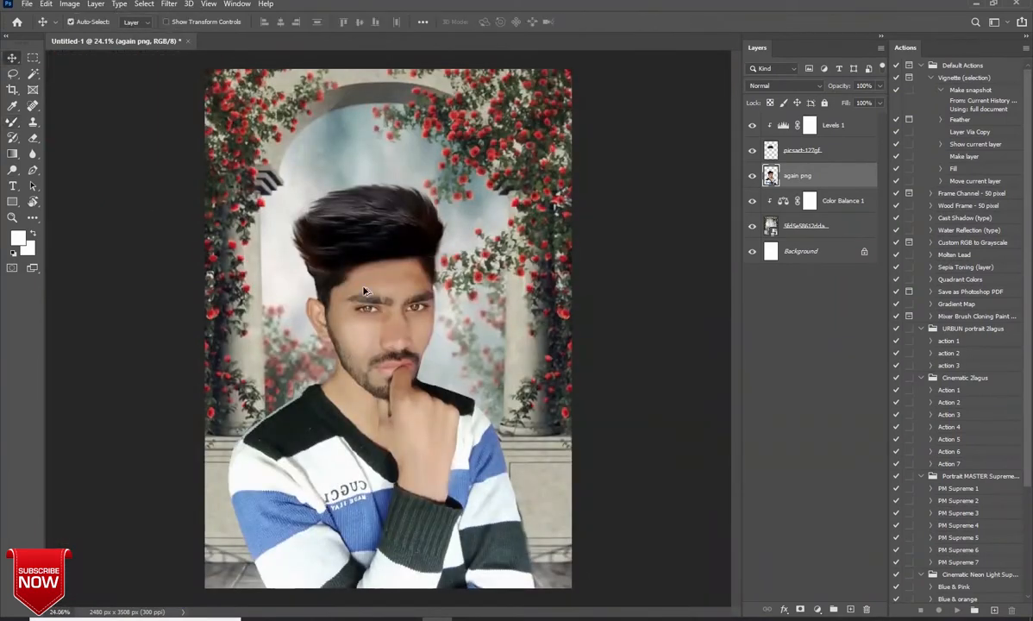
Apply the SkinFiner filter to the portrait layer with the Smoothing-High preset and skin tone Contrast at +35, and check the face.
{"action": "left_click", "coordinate": [178, 7]}
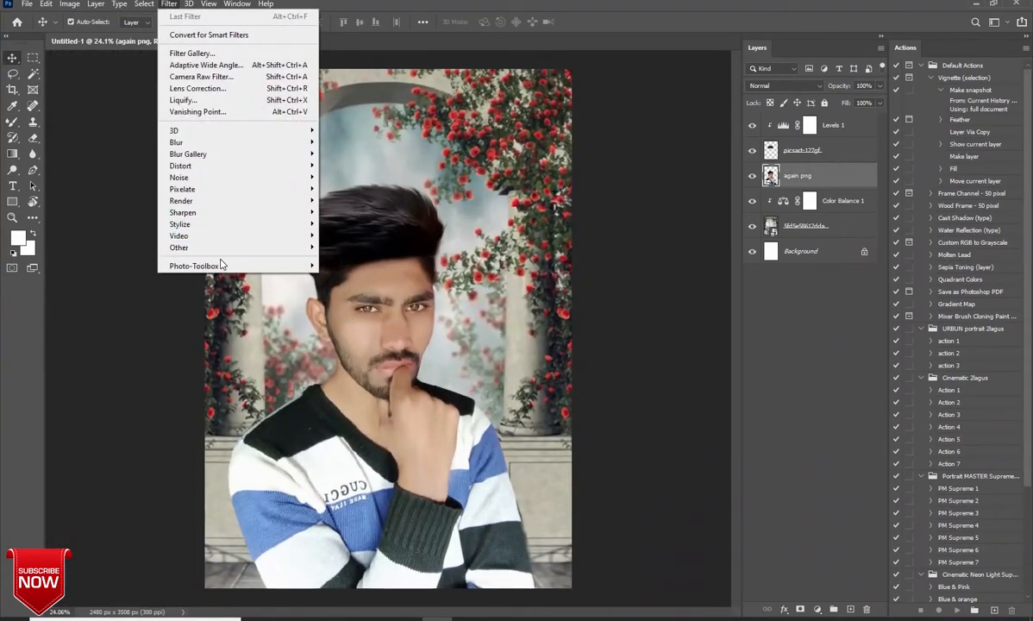
{"action": "left_click", "coordinate": [224, 265]}
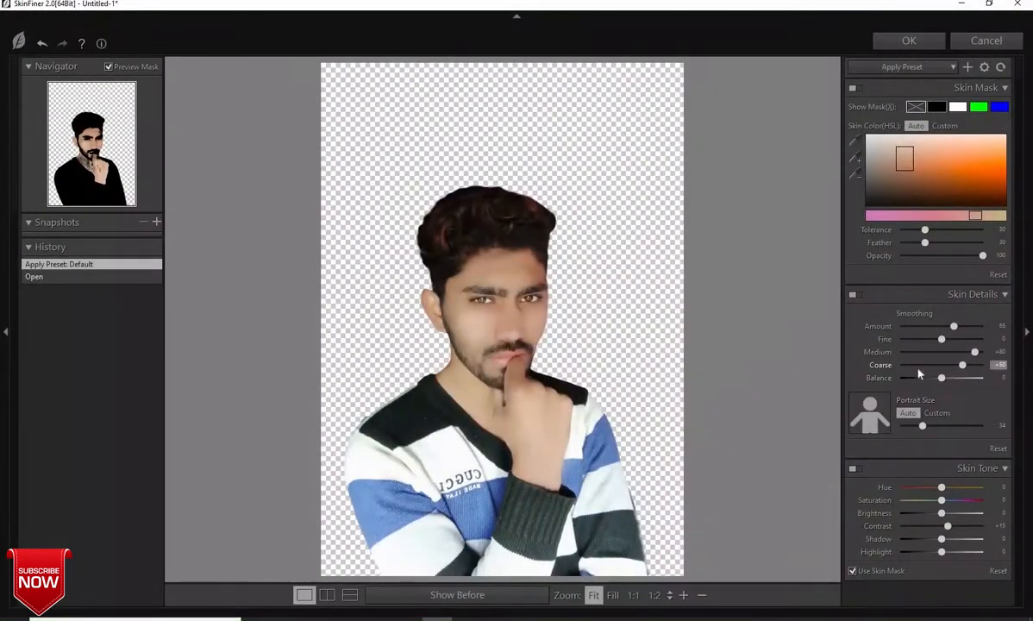
{"action": "left_click", "coordinate": [940, 67]}
{"action": "left_click", "coordinate": [902, 113]}
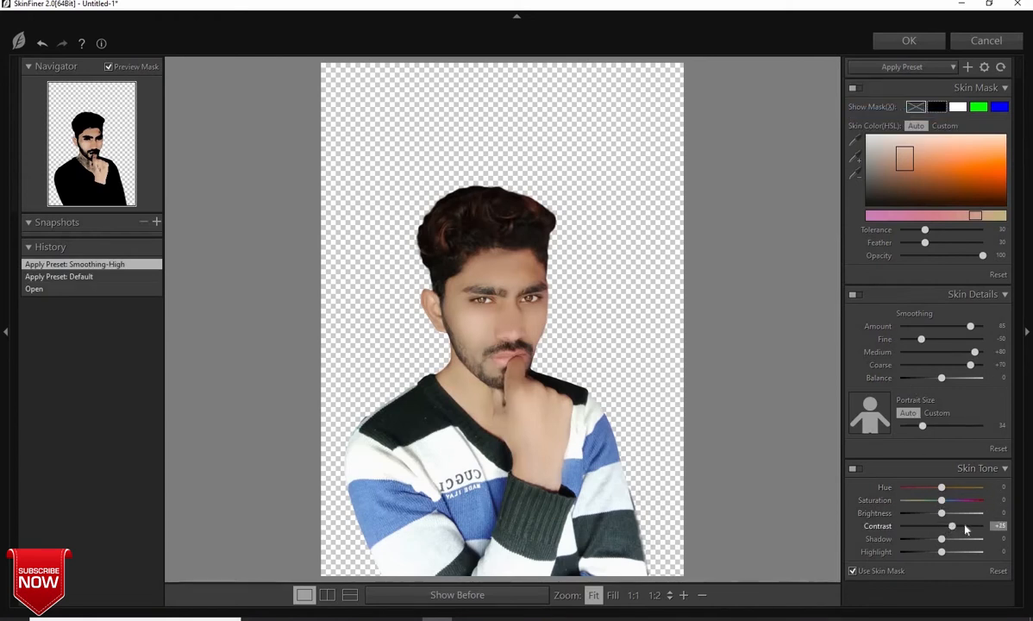
{"action": "left_click_drag", "start_coordinate": [965, 530], "coordinate": [969, 530]}
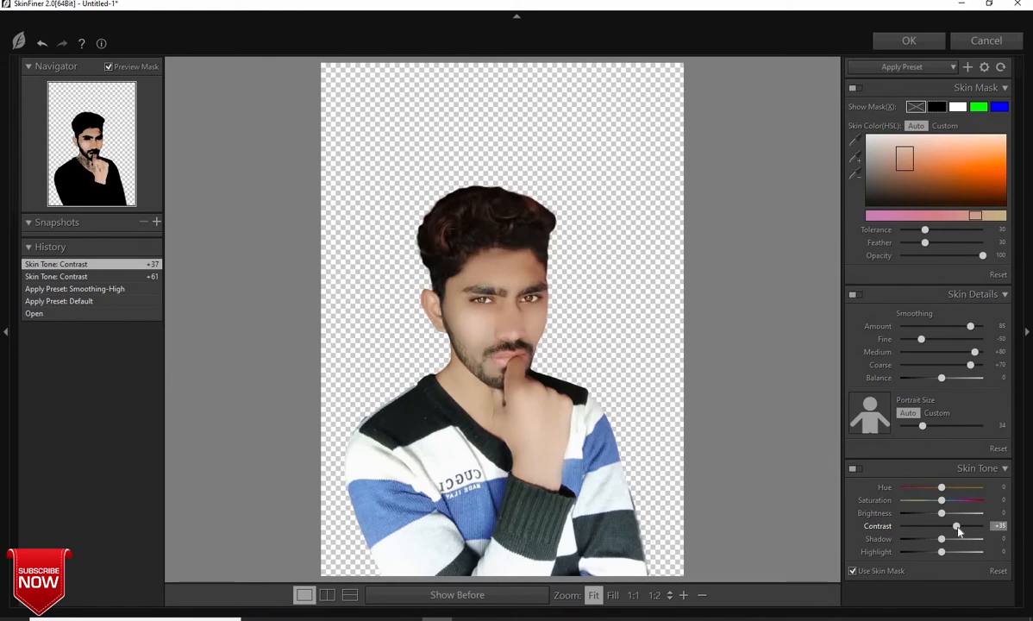
{"action": "left_click", "coordinate": [909, 41]}
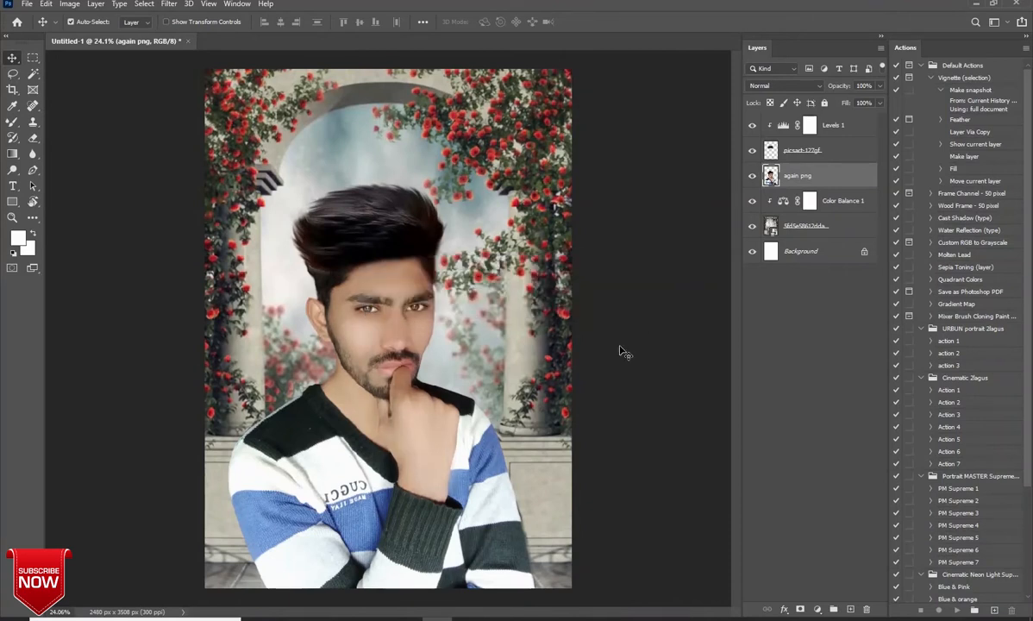
{"action": "scroll", "coordinate": [413, 312], "scroll_direction": "up", "scroll_amount": 5}
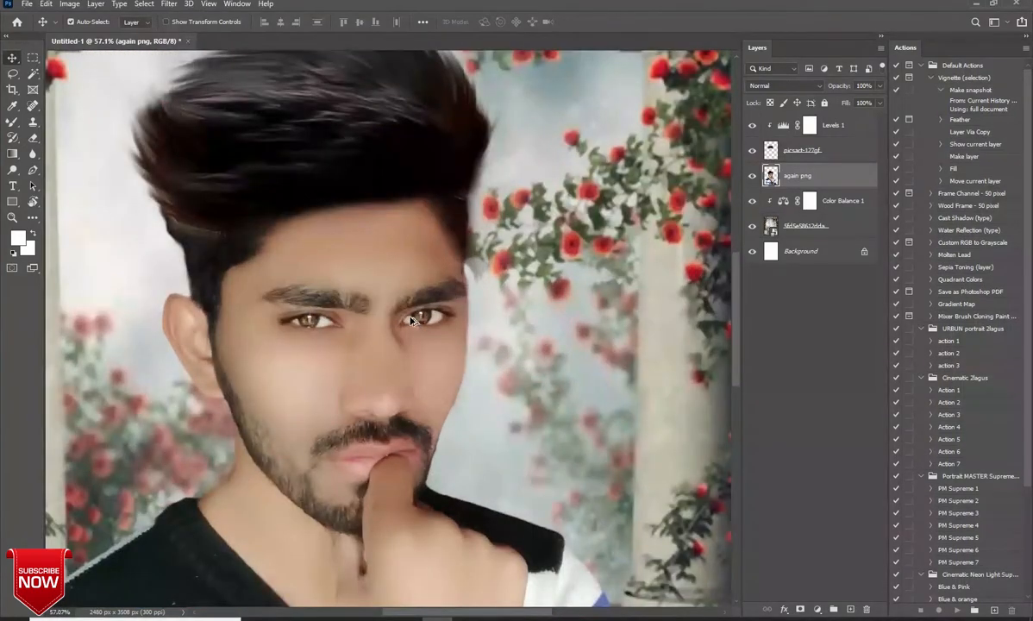
{"action": "scroll", "coordinate": [410, 320], "scroll_direction": "down", "scroll_amount": 4}
{"action": "scroll", "coordinate": [411, 320], "scroll_direction": "down", "scroll_amount": 3}
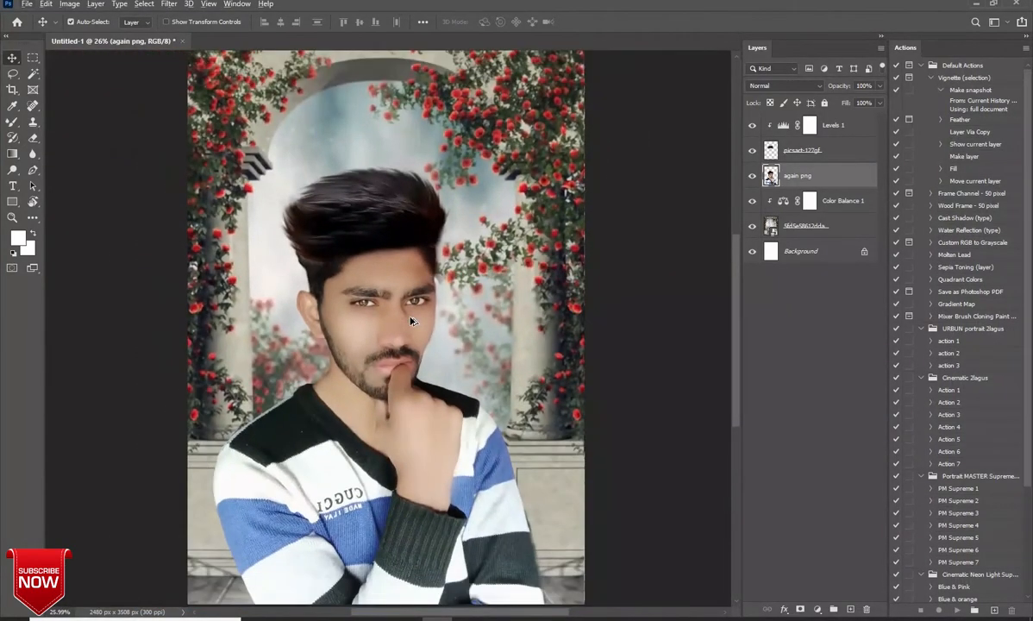
{"action": "scroll", "coordinate": [413, 324], "scroll_direction": "up", "scroll_amount": 2}
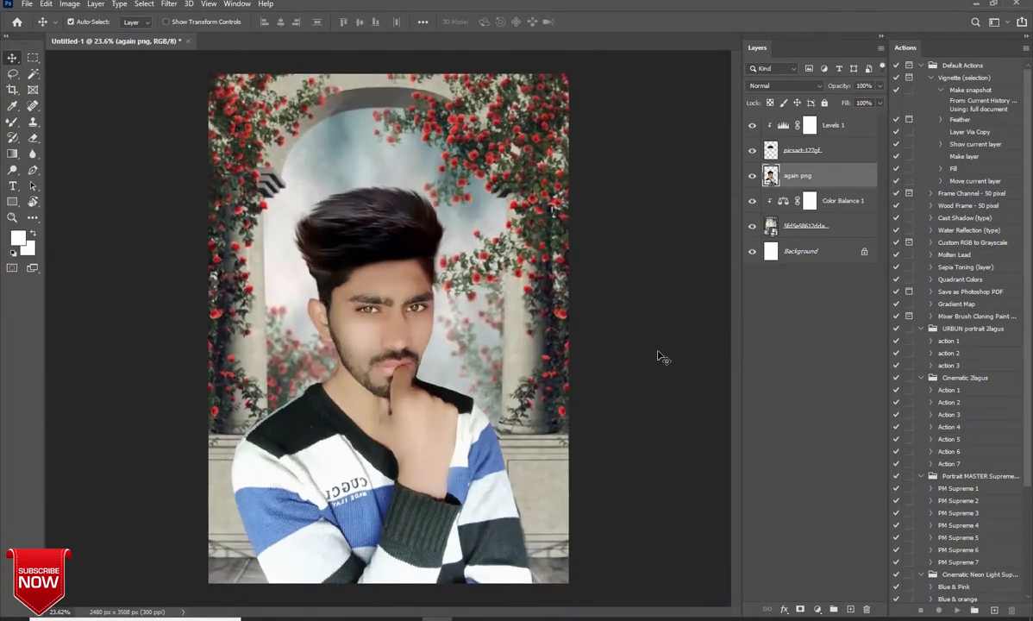
Apply the Camera Raw Filter to the rose-arch background layer with Contrast +60, Clarity +48 and Exposure +0.20.
{"action": "left_click", "coordinate": [541, 263]}
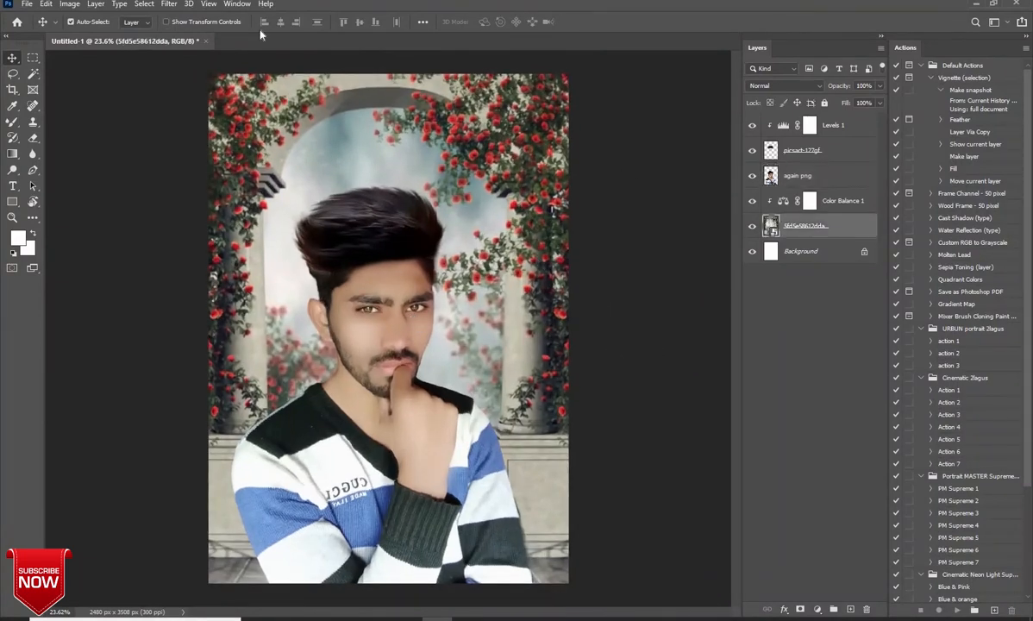
{"action": "left_click", "coordinate": [169, 5]}
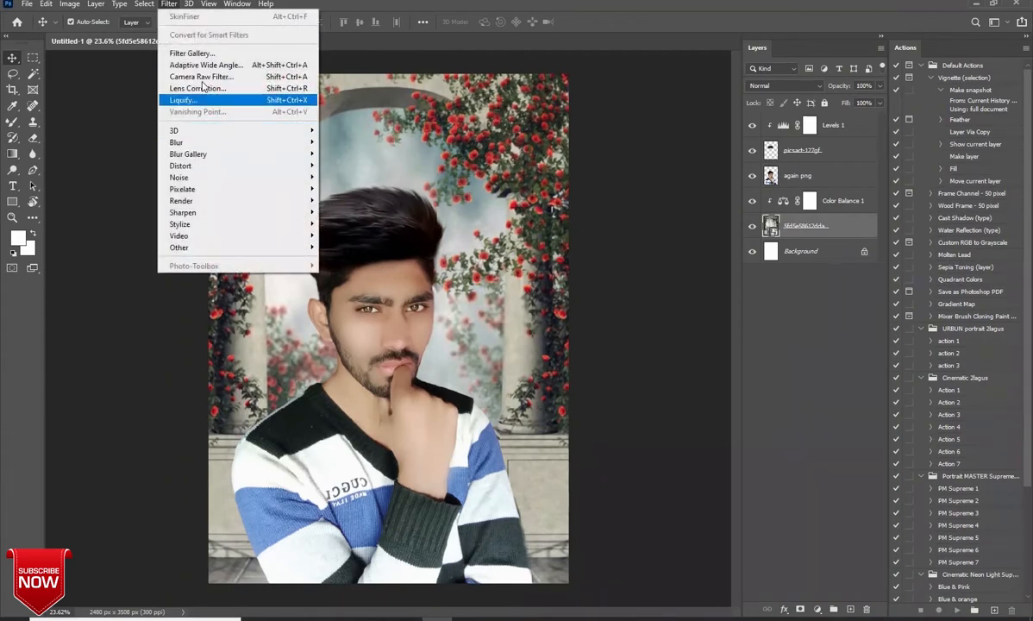
{"action": "left_click", "coordinate": [201, 77]}
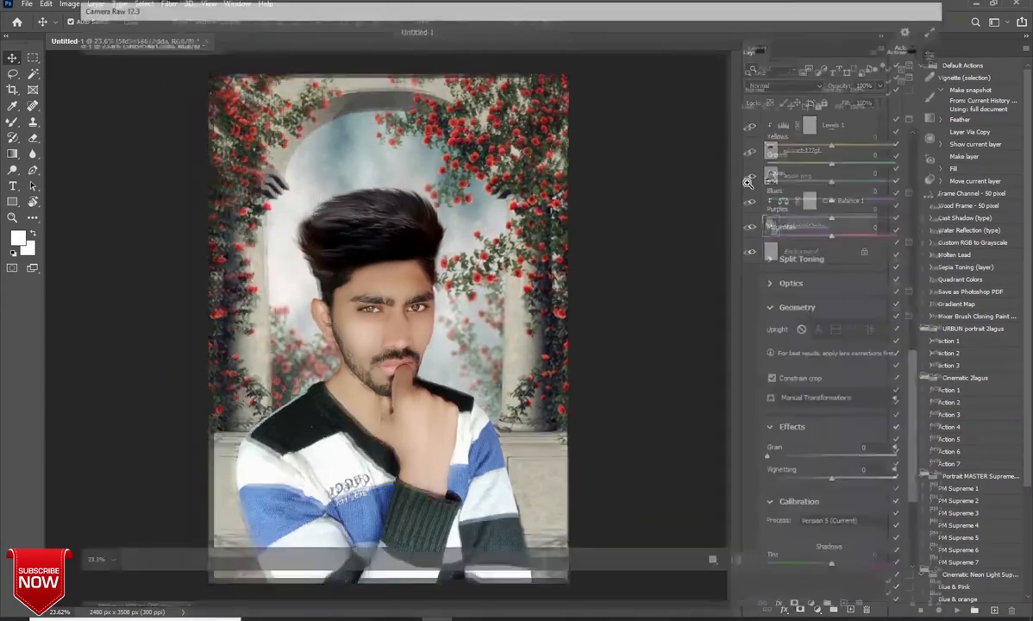
{"action": "scroll", "coordinate": [848, 232], "scroll_direction": "up", "scroll_amount": 5}
{"action": "scroll", "coordinate": [848, 233], "scroll_direction": "up", "scroll_amount": 5}
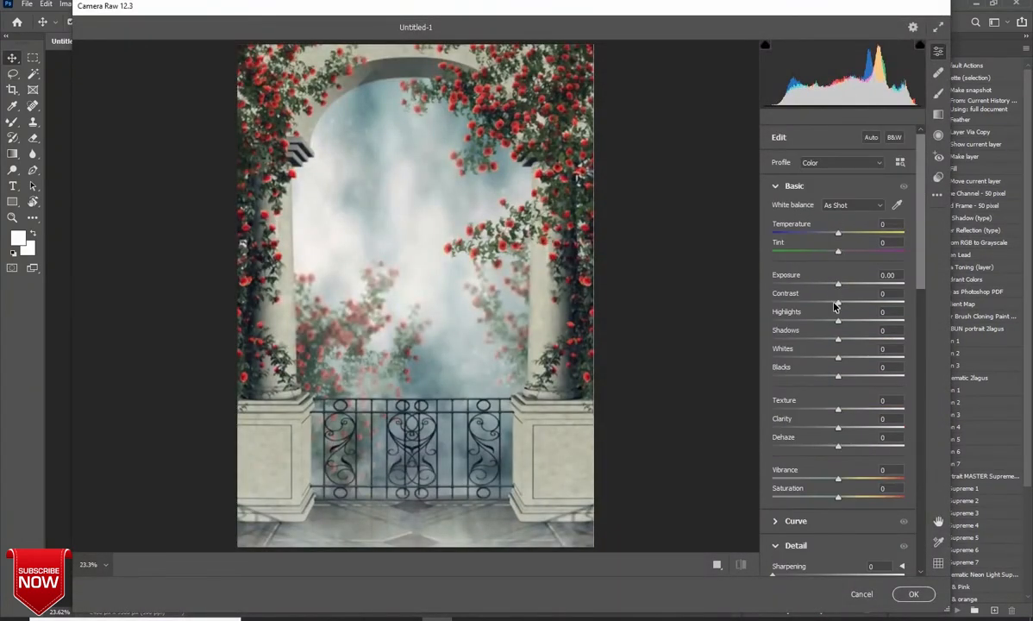
{"action": "left_click_drag", "start_coordinate": [849, 308], "coordinate": [875, 285]}
{"action": "scroll", "coordinate": [867, 284], "scroll_direction": "down", "scroll_amount": 3}
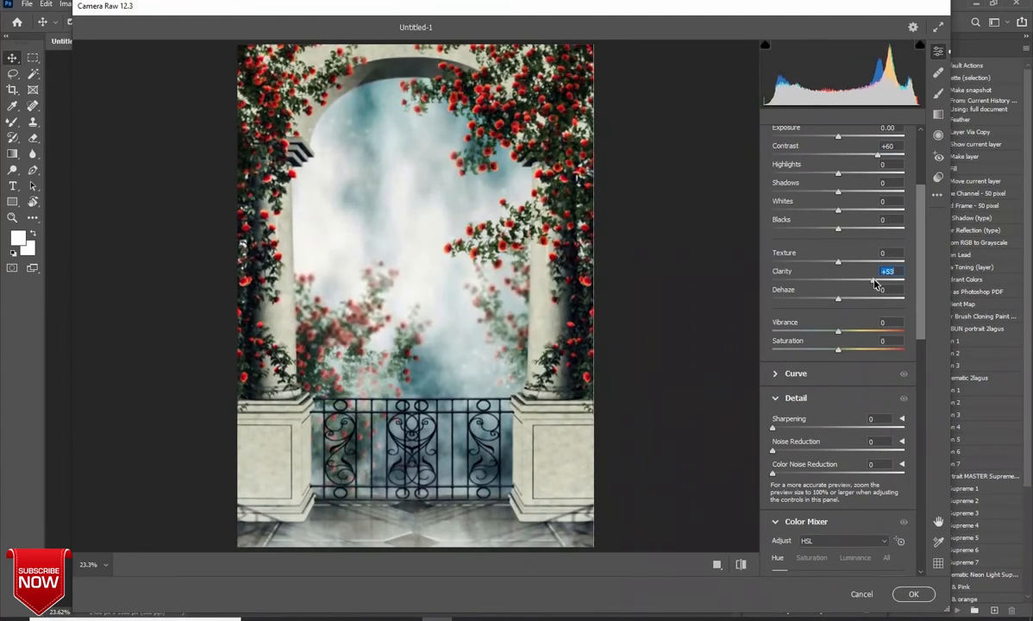
{"action": "scroll", "coordinate": [870, 285], "scroll_direction": "up", "scroll_amount": 3}
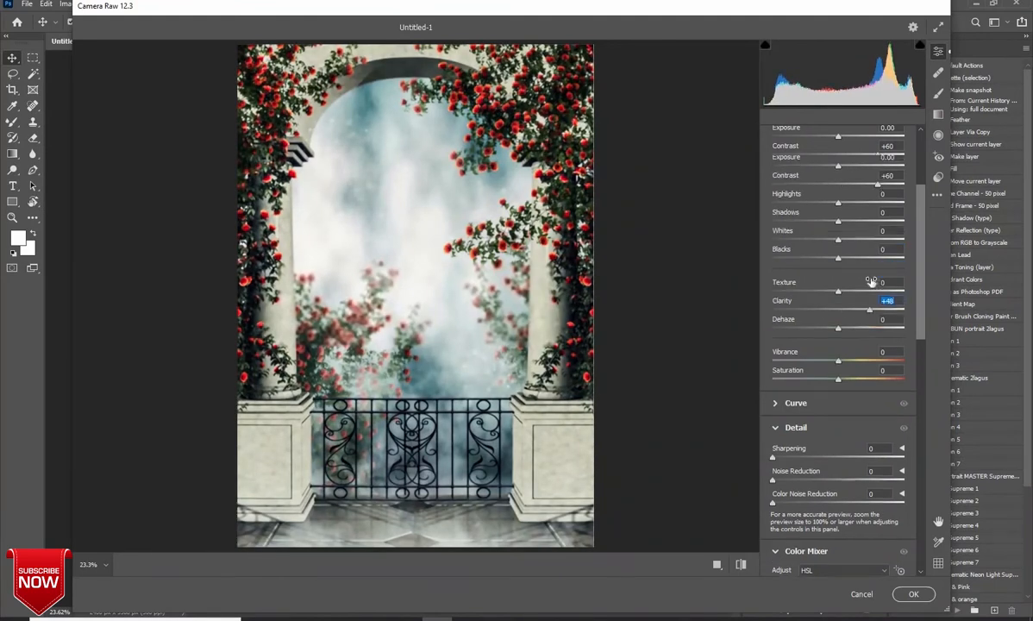
{"action": "left_click_drag", "start_coordinate": [837, 286], "coordinate": [840, 286]}
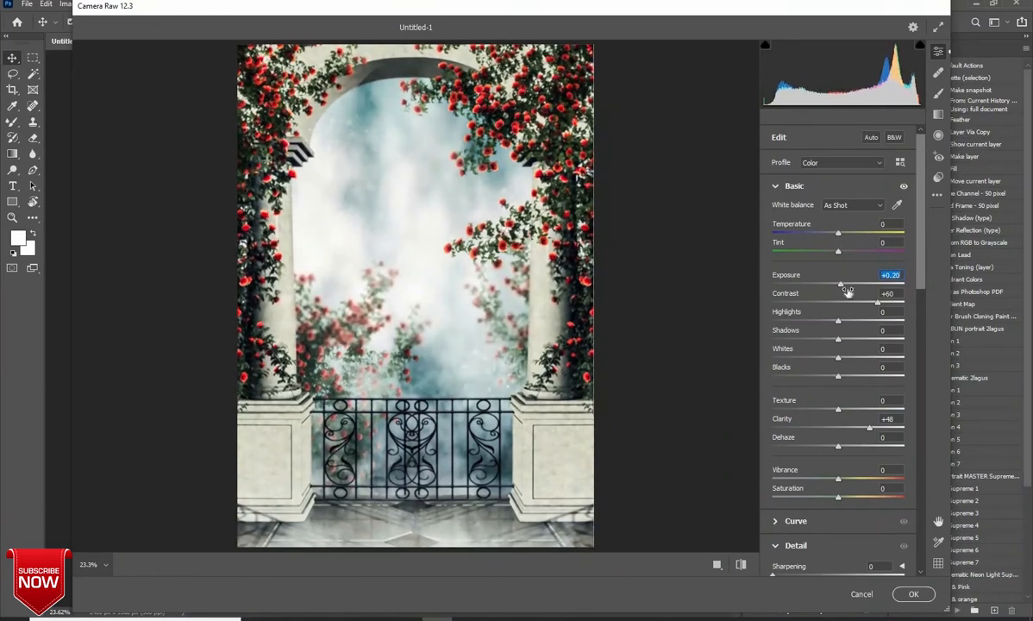
{"action": "left_click", "coordinate": [912, 593]}
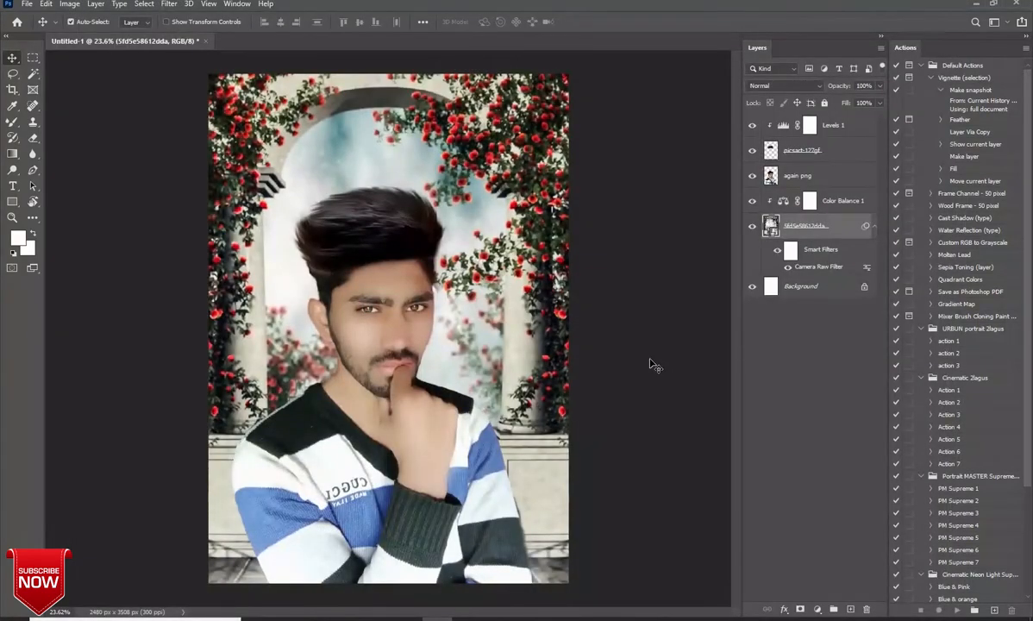
Open the Camera Raw Filter on the again png portrait layer and set Contrast to +24 and Clarity to +18.
{"action": "left_click", "coordinate": [441, 409]}
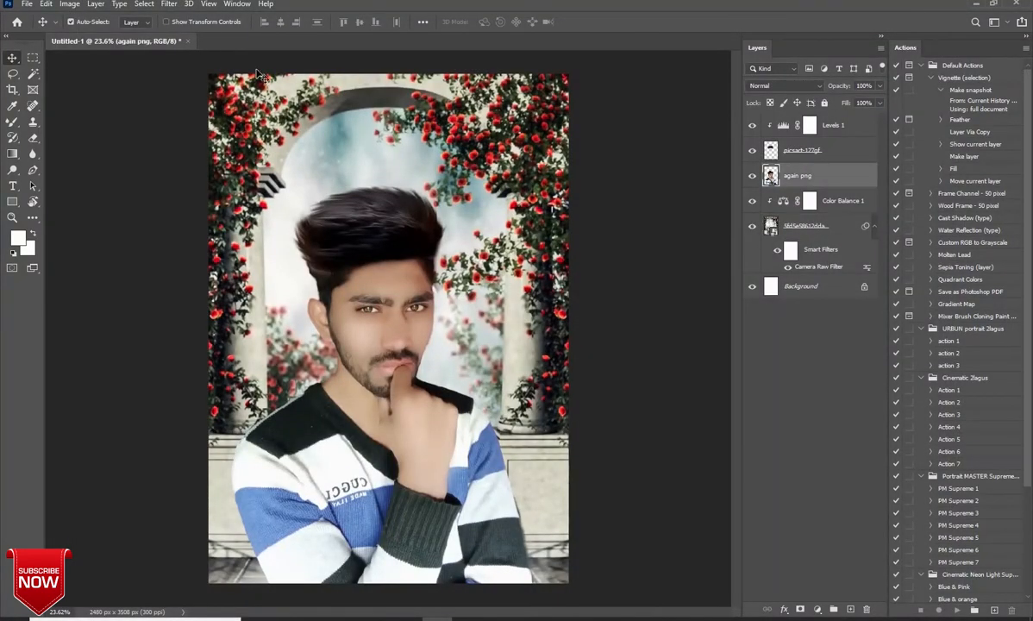
{"action": "left_click", "coordinate": [170, 5]}
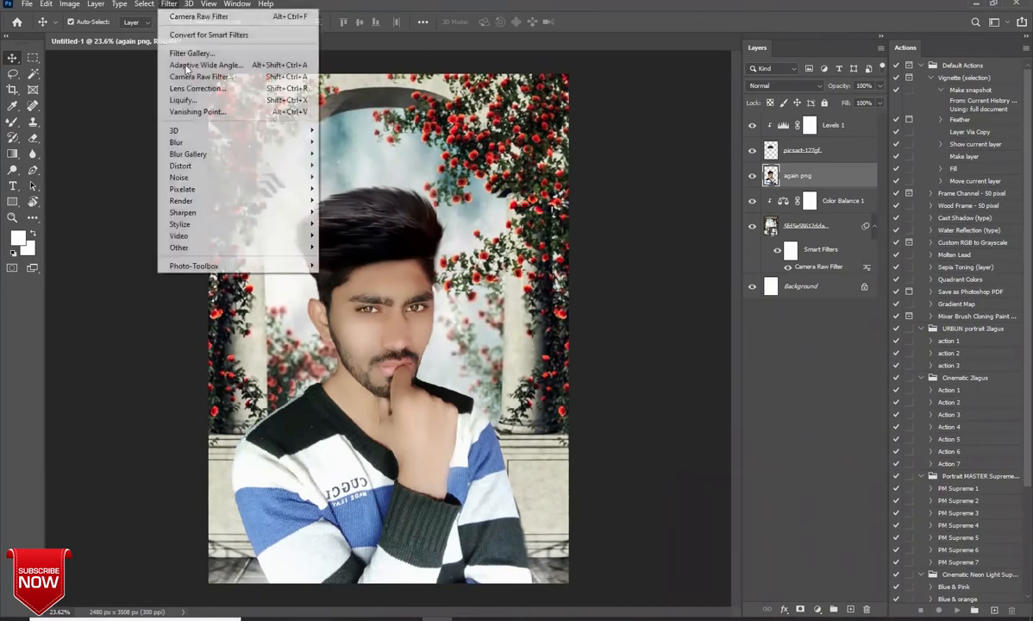
{"action": "left_click", "coordinate": [197, 77]}
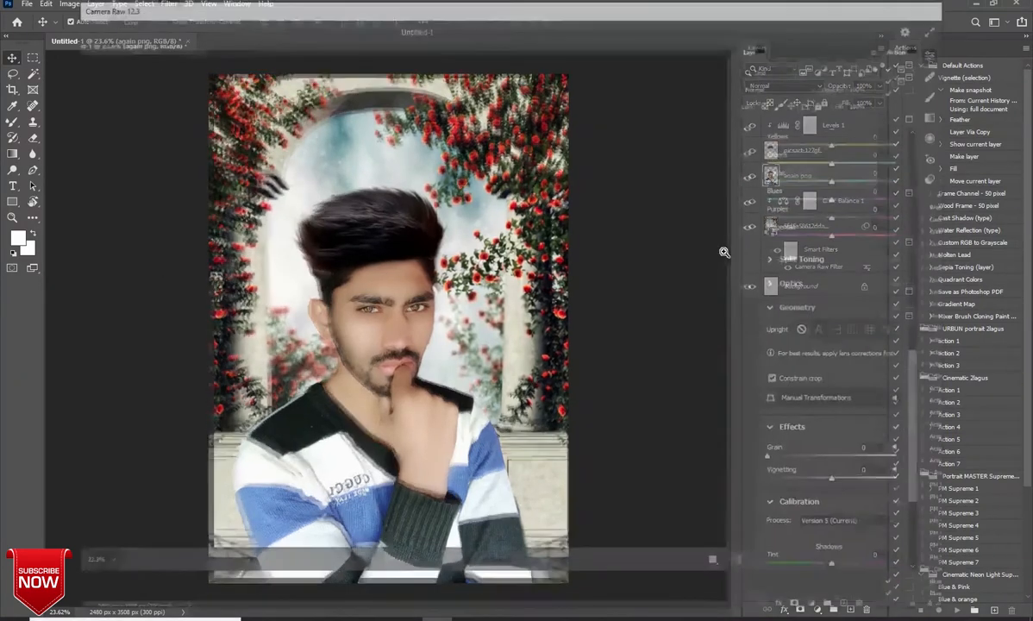
{"action": "scroll", "coordinate": [825, 273], "scroll_direction": "up", "scroll_amount": 5}
{"action": "scroll", "coordinate": [828, 272], "scroll_direction": "up", "scroll_amount": 3}
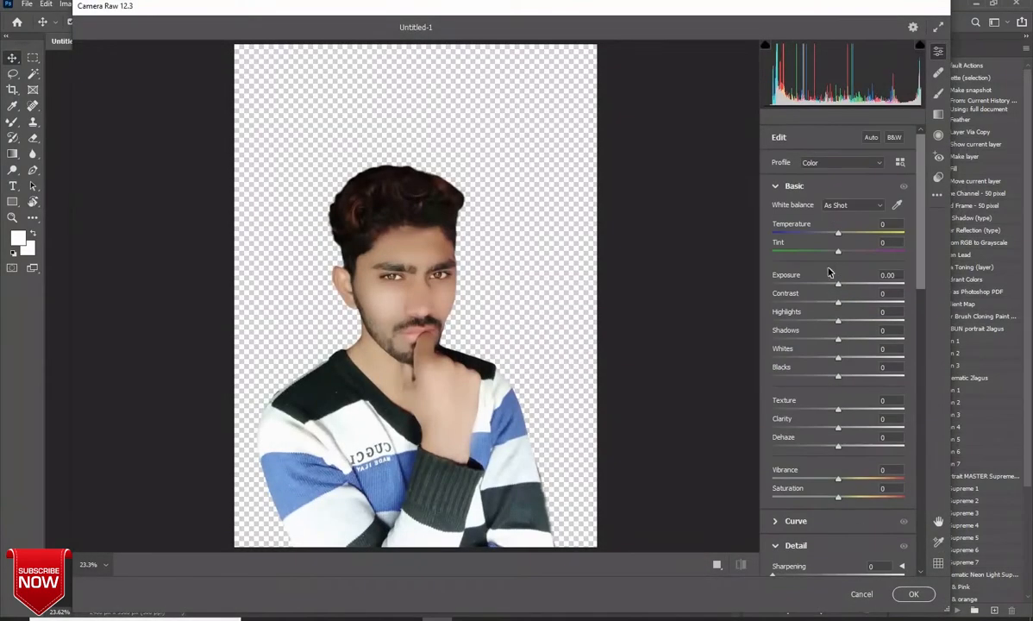
{"action": "mouse_move", "coordinate": [837, 304]}
{"action": "left_mouse_down"}
{"action": "mouse_move", "coordinate": [865, 302]}
{"action": "mouse_move", "coordinate": [856, 302]}
{"action": "left_mouse_up"}
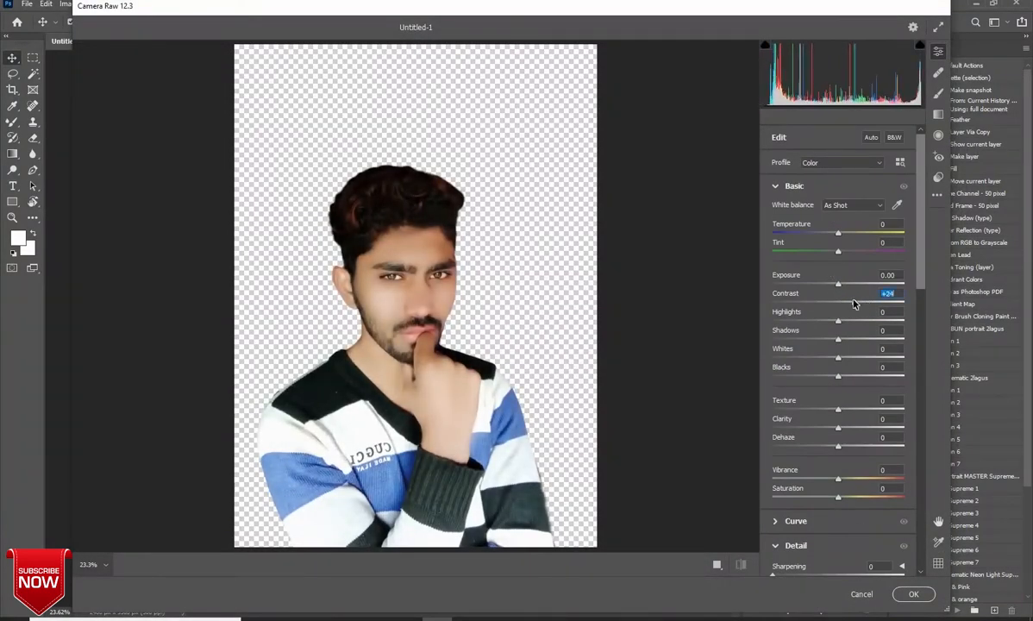
{"action": "scroll", "coordinate": [854, 302], "scroll_direction": "down", "scroll_amount": 1}
{"action": "scroll", "coordinate": [854, 302], "scroll_direction": "down", "scroll_amount": 5}
{"action": "mouse_move", "coordinate": [838, 250]}
{"action": "left_mouse_down"}
{"action": "mouse_move", "coordinate": [857, 251]}
{"action": "mouse_move", "coordinate": [849, 251]}
{"action": "left_mouse_up"}
{"action": "scroll", "coordinate": [849, 251], "scroll_direction": "up", "scroll_amount": 5}
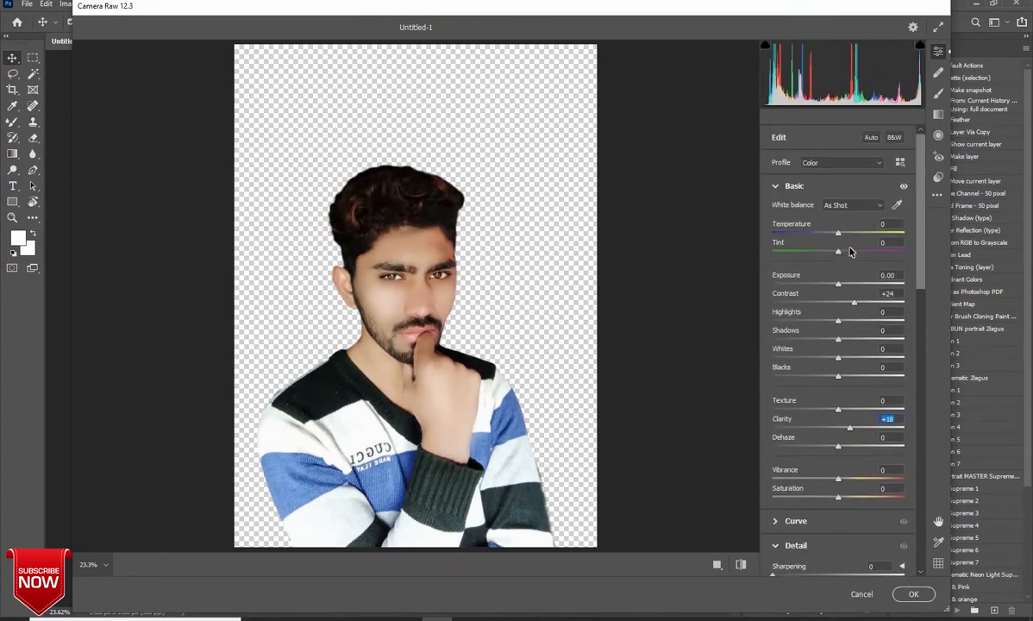
Lower the Reds and Magentas hue slightly in the Color Mixer and apply the Camera Raw Filter to the portrait.
{"action": "scroll", "coordinate": [842, 341], "scroll_direction": "down", "scroll_amount": 10}
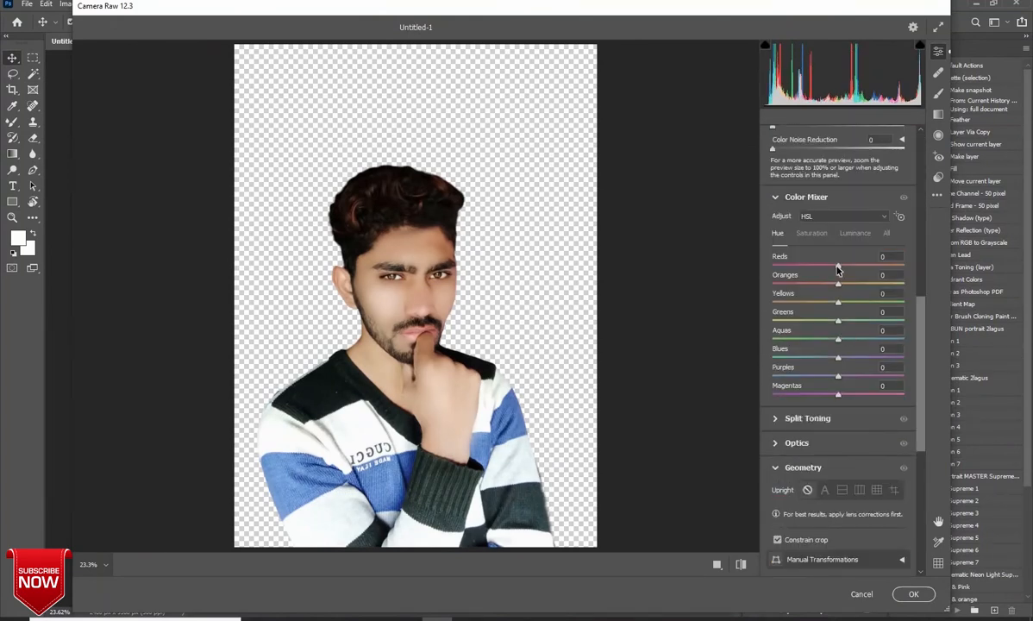
{"action": "mouse_move", "coordinate": [825, 270]}
{"action": "left_mouse_down"}
{"action": "mouse_move", "coordinate": [798, 269]}
{"action": "mouse_move", "coordinate": [858, 270]}
{"action": "mouse_move", "coordinate": [825, 270]}
{"action": "left_mouse_up"}
{"action": "left_click_drag", "start_coordinate": [838, 398], "coordinate": [834, 399]}
{"action": "left_click", "coordinate": [914, 594]}
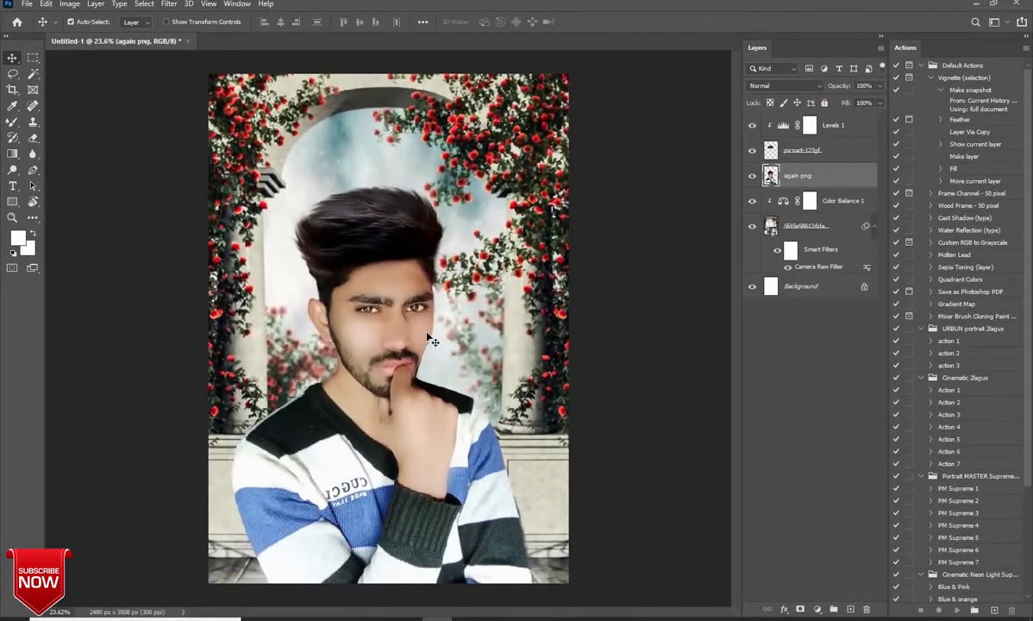
Add a Color Balance adjustment layer above the portrait with the midtones Yellow–Blue value at +11.
{"action": "scroll", "coordinate": [418, 327], "scroll_direction": "up", "scroll_amount": 2}
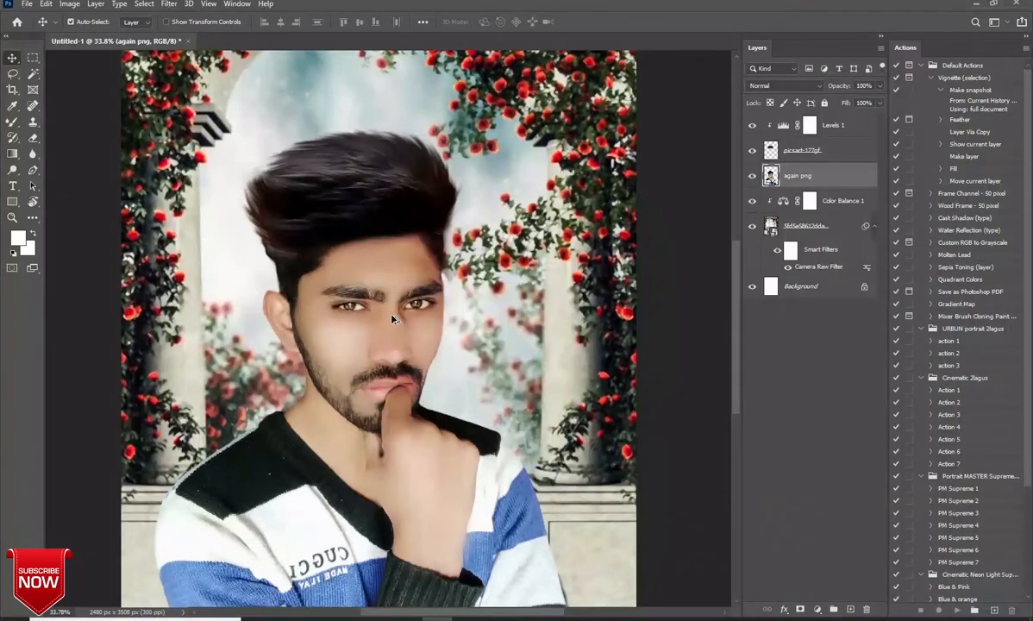
{"action": "scroll", "coordinate": [392, 319], "scroll_direction": "down", "scroll_amount": 3}
{"action": "scroll", "coordinate": [395, 321], "scroll_direction": "down", "scroll_amount": 1}
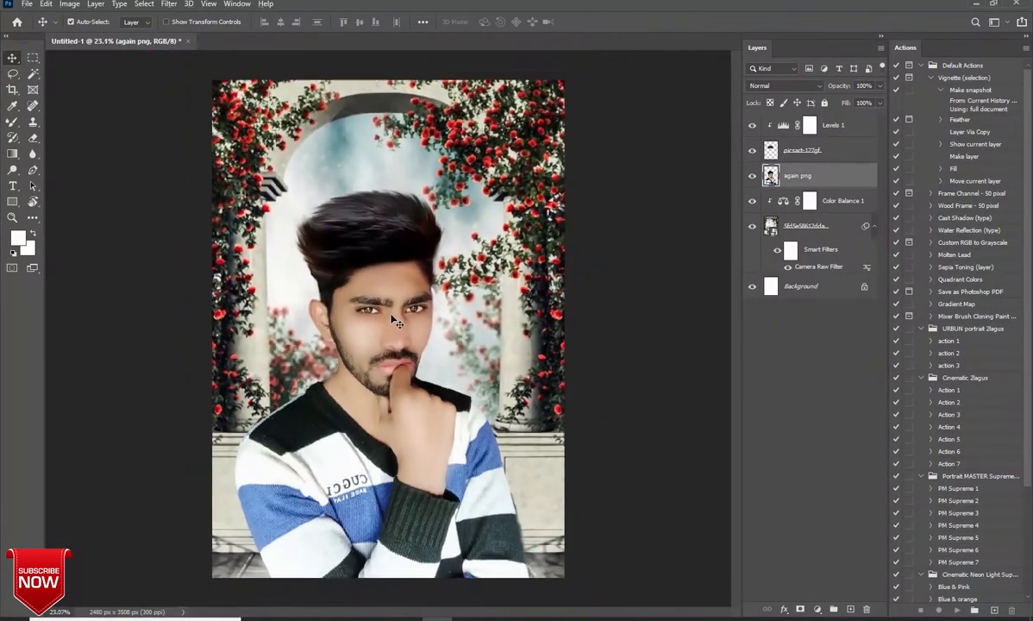
{"action": "left_click", "coordinate": [818, 610]}
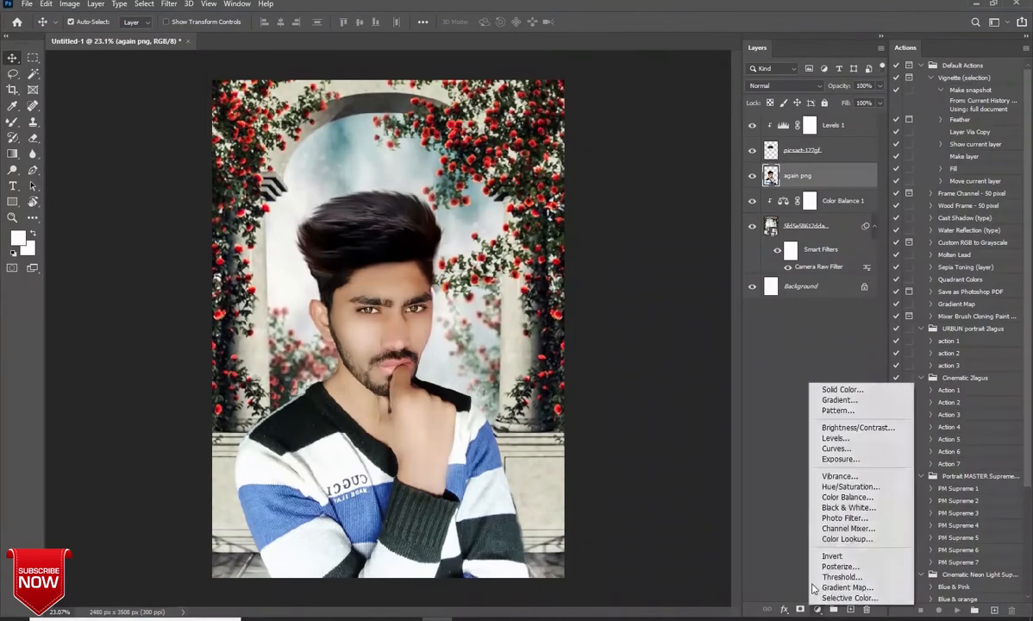
{"action": "left_click", "coordinate": [845, 496]}
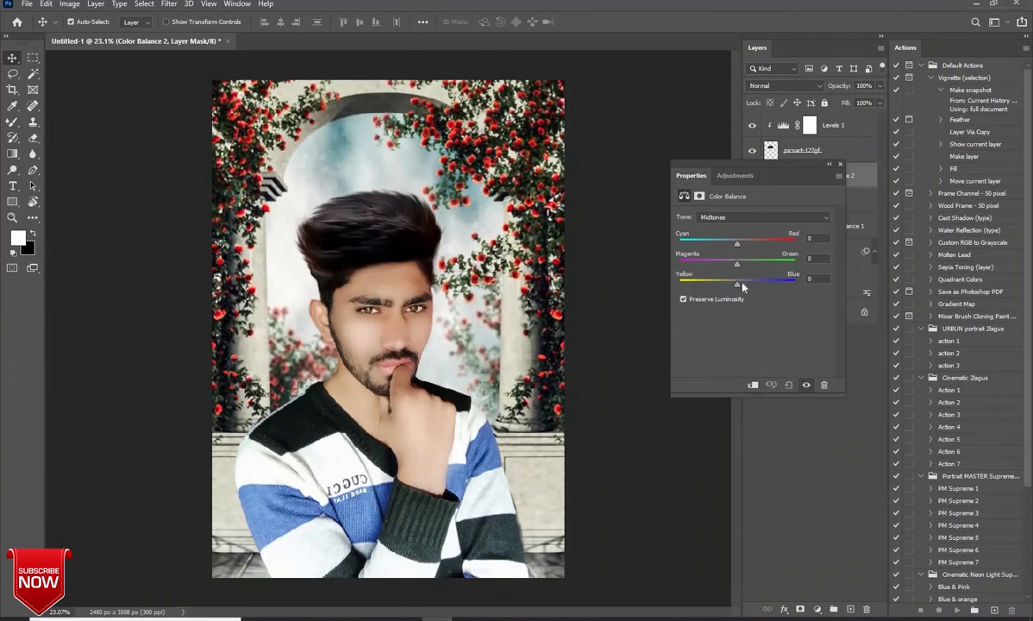
{"action": "left_click_drag", "start_coordinate": [741, 286], "coordinate": [747, 287]}
{"action": "left_click_drag", "start_coordinate": [746, 287], "coordinate": [743, 288]}
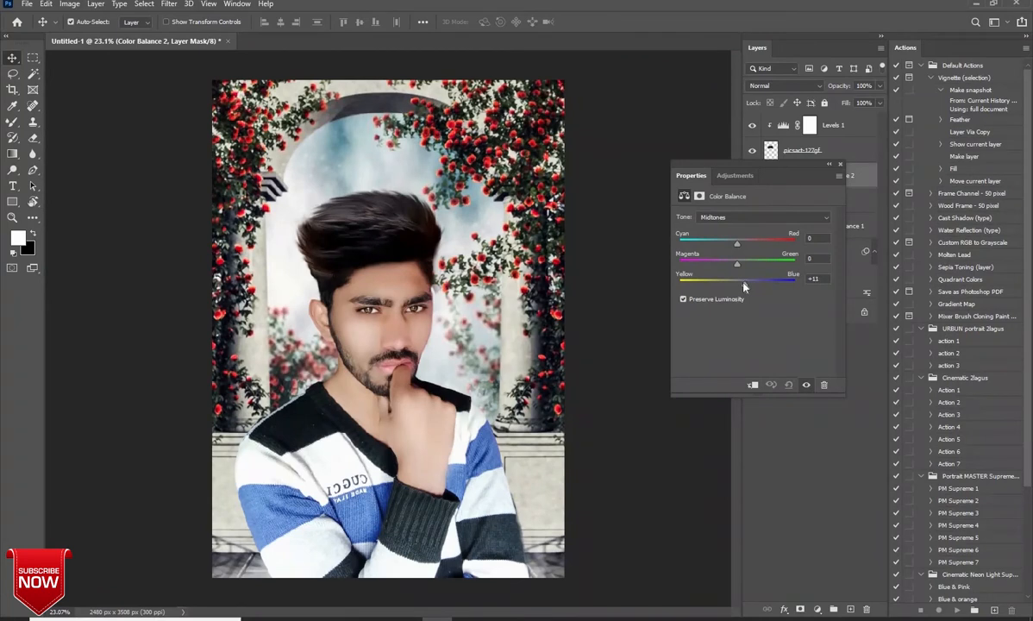
{"action": "left_click", "coordinate": [841, 165]}
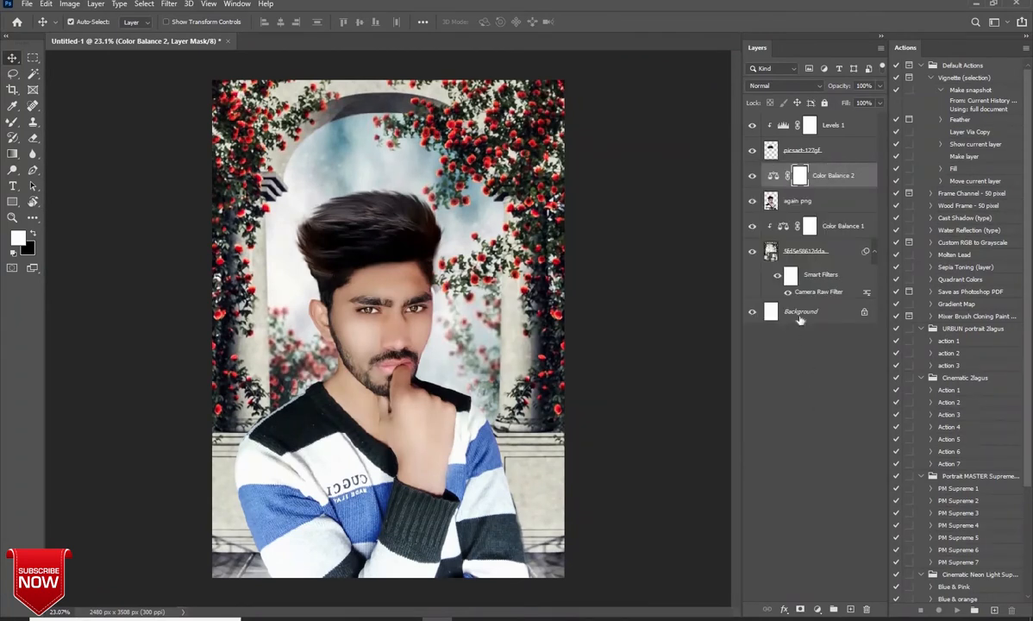
Select every layer from Background up to Levels 1 and convert them into a single smart object.
{"action": "left_click", "coordinate": [800, 317]}
{"action": "left_click", "coordinate": [817, 253], "text": "ctrl"}
{"action": "left_click", "coordinate": [825, 226], "text": "ctrl"}
{"action": "left_click", "coordinate": [834, 202], "text": "ctrl"}
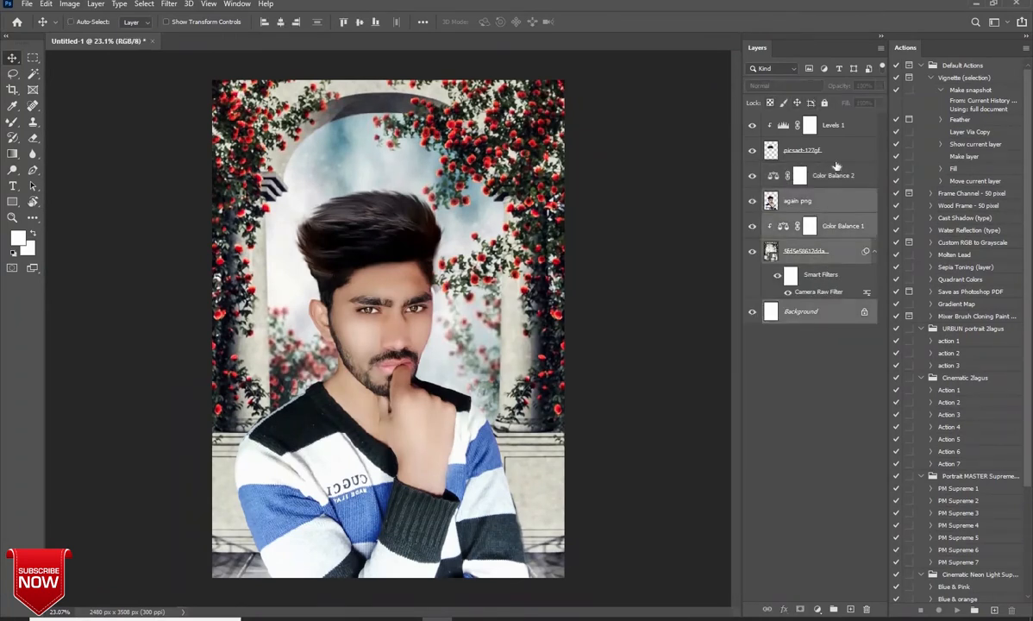
{"action": "left_click", "coordinate": [833, 172], "text": "ctrl"}
{"action": "left_click", "coordinate": [828, 150], "text": "ctrl"}
{"action": "left_click", "coordinate": [830, 126], "text": "ctrl"}
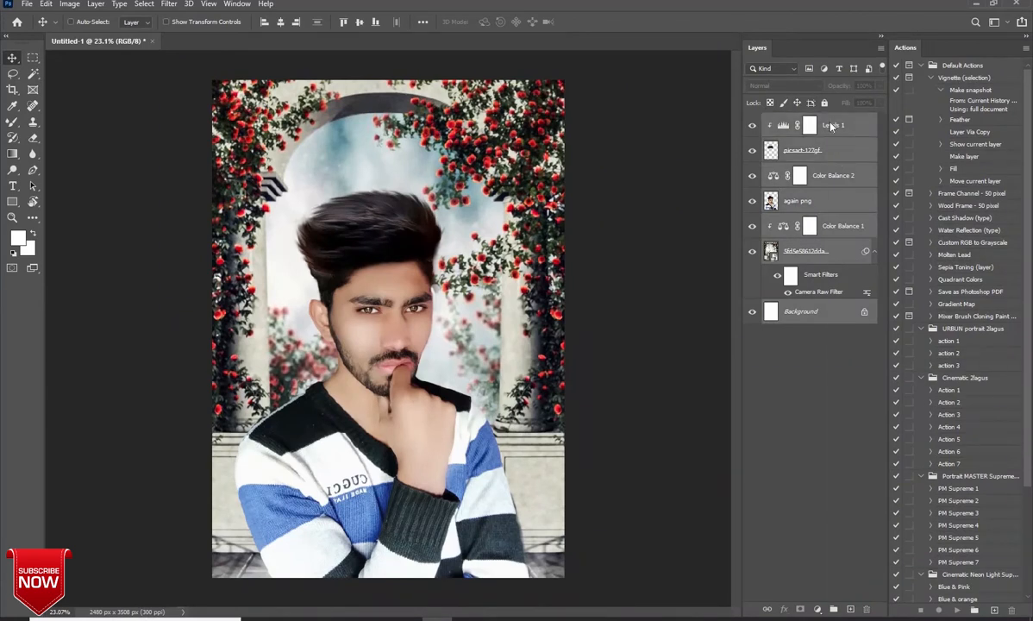
{"action": "right_click", "coordinate": [830, 126]}
{"action": "left_click", "coordinate": [871, 267]}
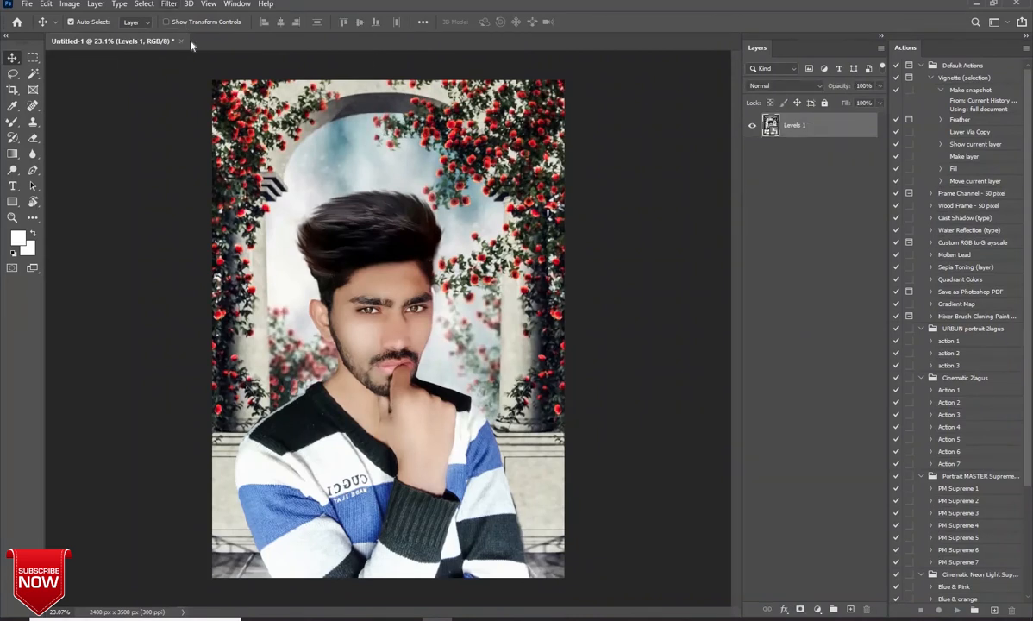
Open the Camera Raw Filter on the combined smart object and set Temperature to -7 and Contrast to +32.
{"action": "left_click", "coordinate": [169, 4]}
{"action": "left_click", "coordinate": [191, 75]}
{"action": "scroll", "coordinate": [851, 285], "scroll_direction": "up", "scroll_amount": 10}
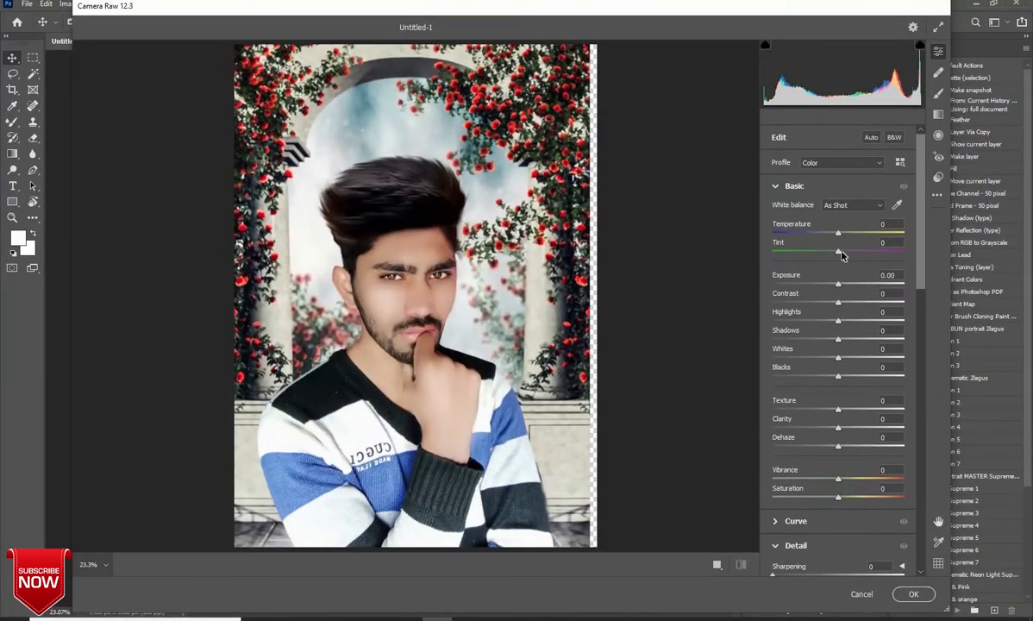
{"action": "left_click_drag", "start_coordinate": [837, 232], "coordinate": [860, 250]}
{"action": "scroll", "coordinate": [834, 235], "scroll_direction": "down", "scroll_amount": 2}
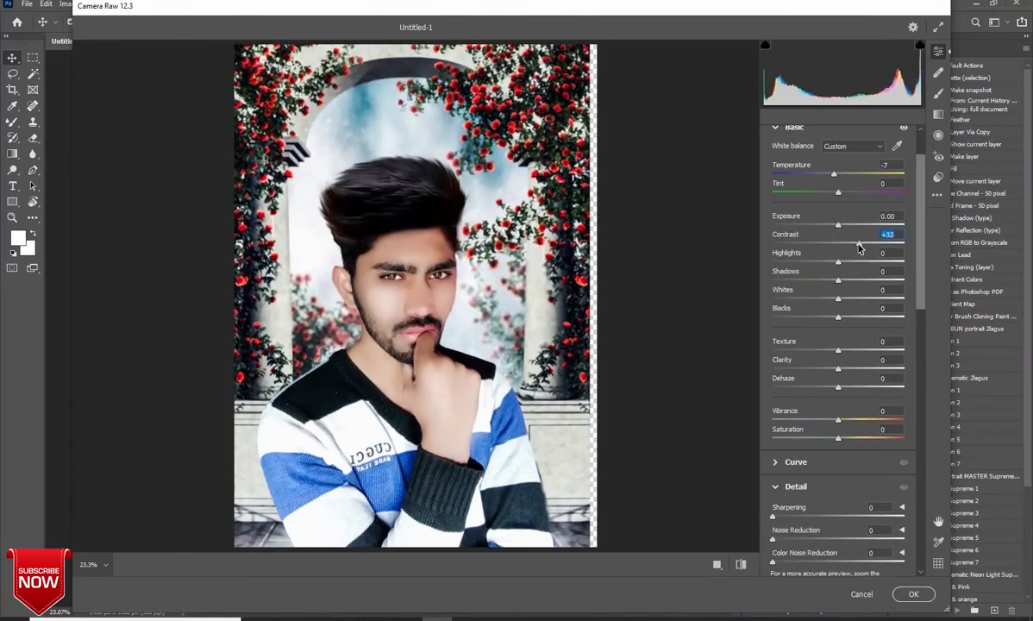
Set Highlights to -8, Whites to -21, Blacks to -7 and Clarity to +20, and apply the Camera Raw Filter without a preset.
{"action": "scroll", "coordinate": [859, 248], "scroll_direction": "down", "scroll_amount": 2}
{"action": "left_click_drag", "start_coordinate": [838, 309], "coordinate": [833, 380]}
{"action": "scroll", "coordinate": [849, 298], "scroll_direction": "up", "scroll_amount": 4}
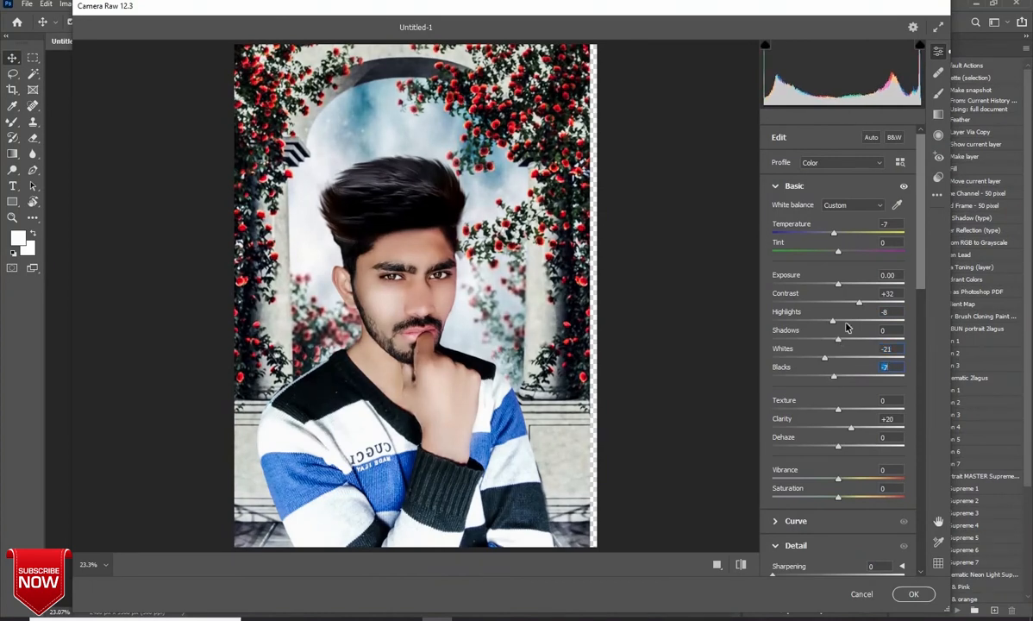
{"action": "left_click", "coordinate": [939, 177]}
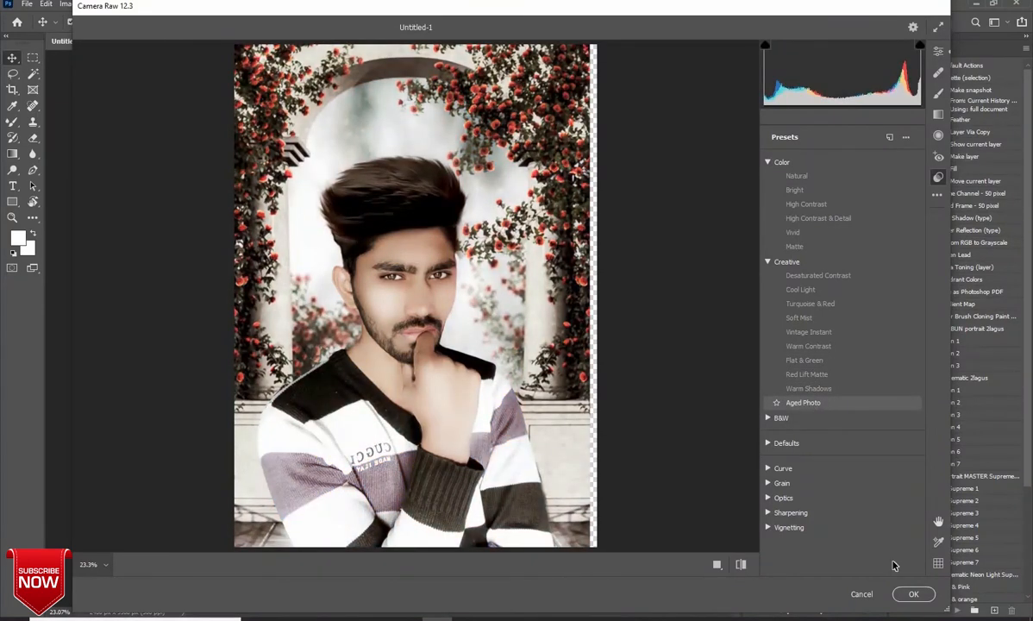
{"action": "left_click", "coordinate": [914, 593]}
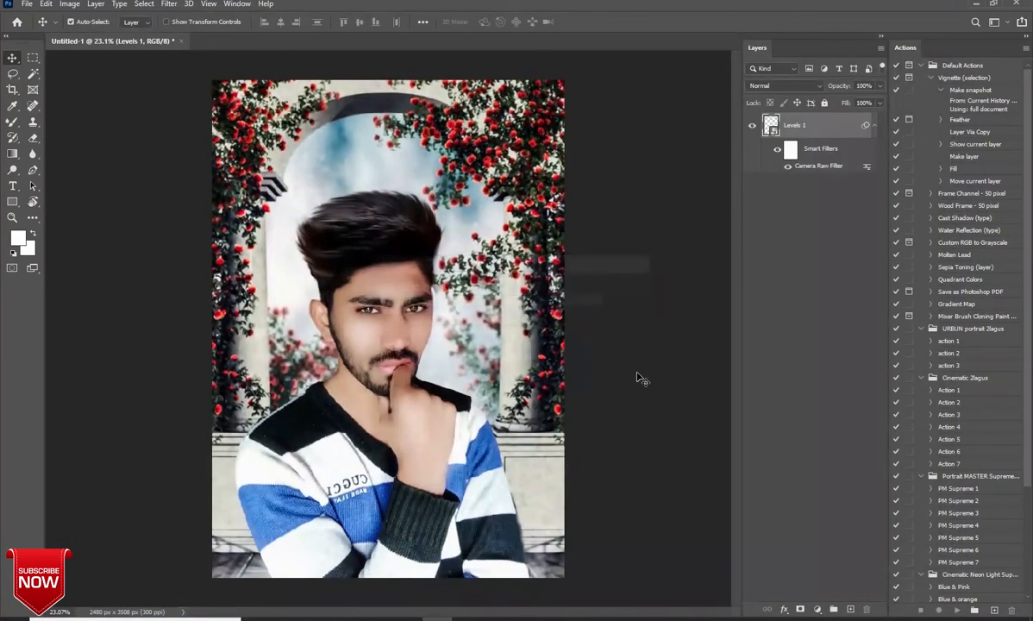
Examine the man's face, hair and hand up close in the graded composite.
{"action": "scroll", "coordinate": [410, 315], "scroll_direction": "up", "scroll_amount": 3}
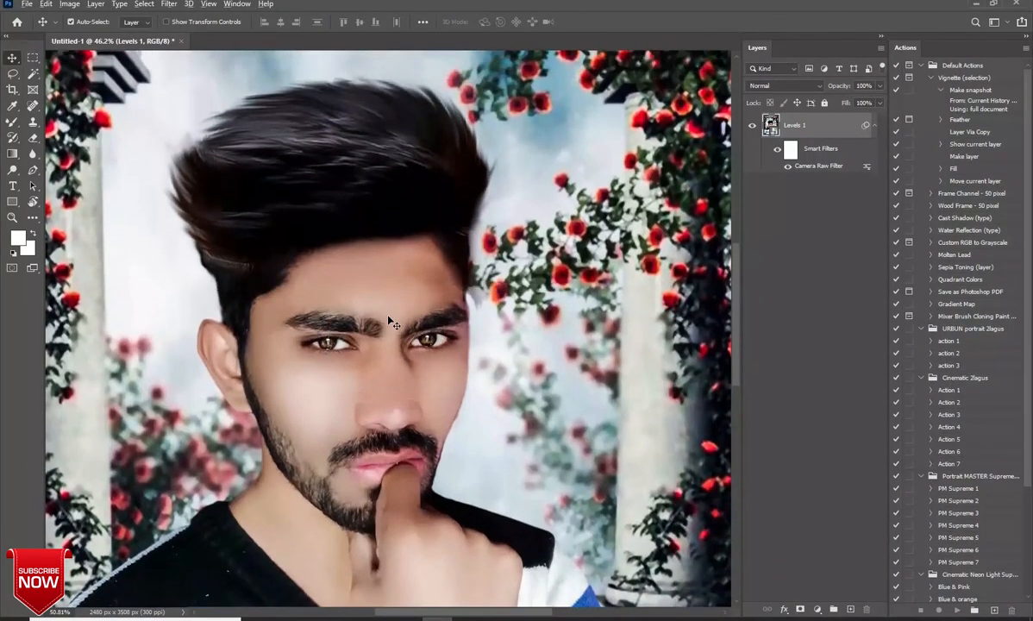
{"action": "scroll", "coordinate": [413, 259], "scroll_direction": "up", "scroll_amount": 4}
{"action": "scroll", "coordinate": [430, 233], "scroll_direction": "down", "scroll_amount": 2}
{"action": "scroll", "coordinate": [428, 229], "scroll_direction": "down", "scroll_amount": 1}
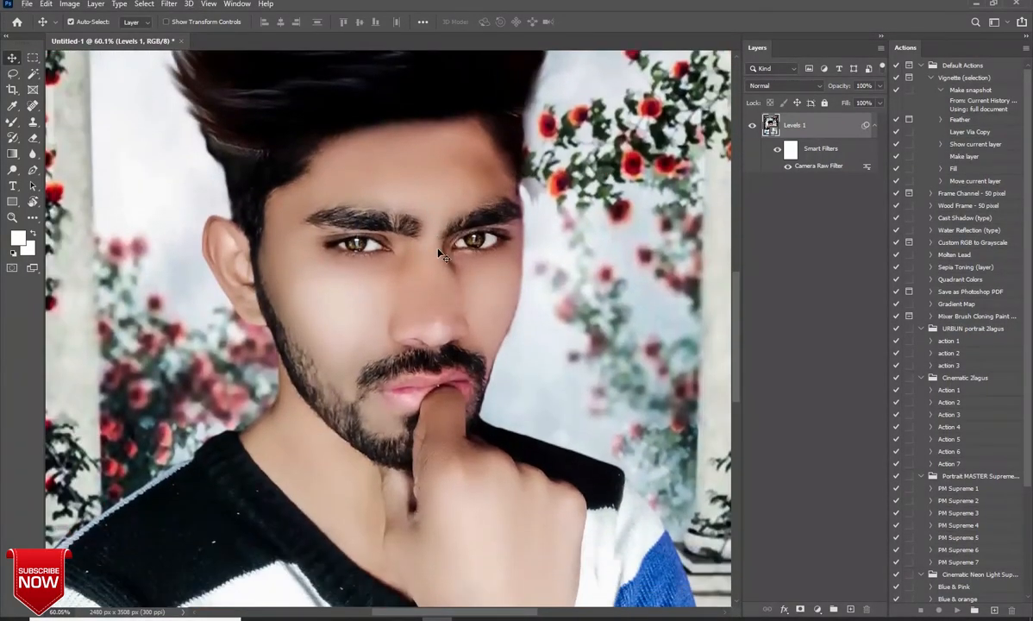
{"action": "scroll", "coordinate": [373, 293], "scroll_direction": "down", "scroll_amount": 5}
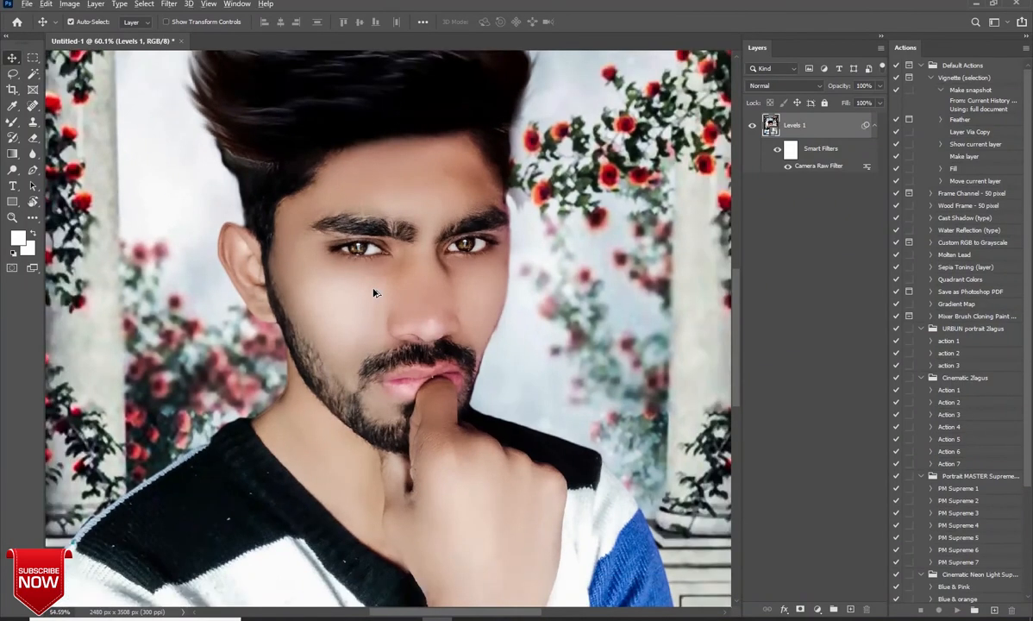